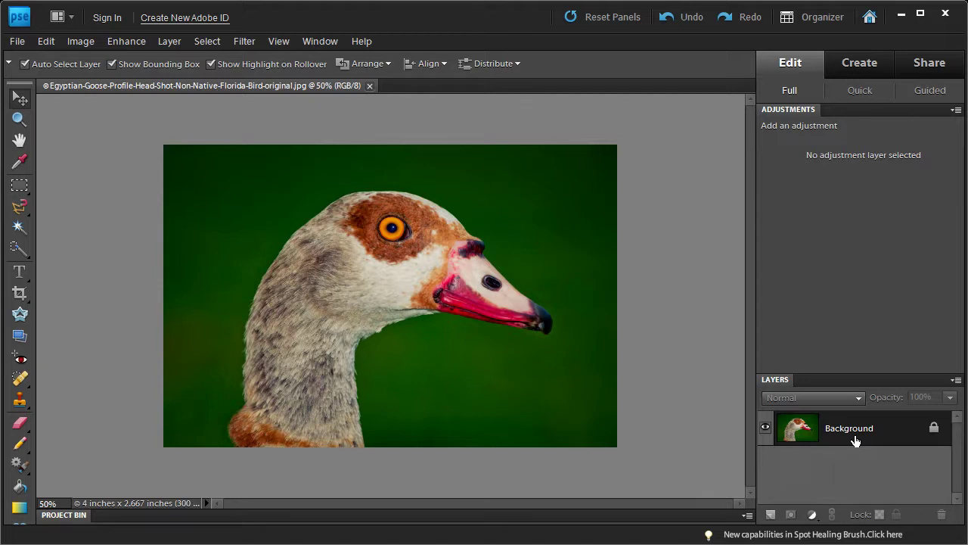
# - Convert the locked Background into a regular layer with the name Layer 0, Normal mode and 100% opacity
pyautogui.doubleClick(799, 434)
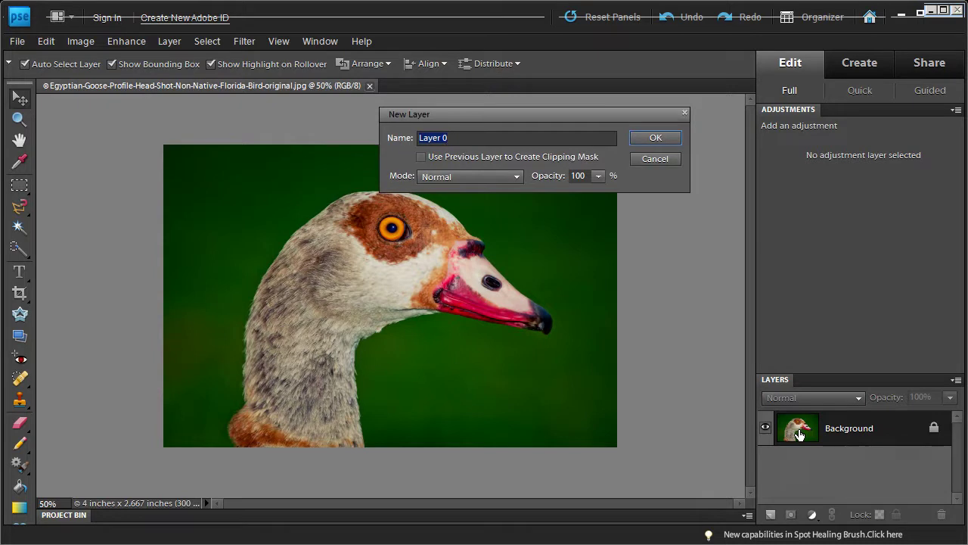
pyautogui.moveTo(577, 114); pyautogui.dragTo(609, 241)
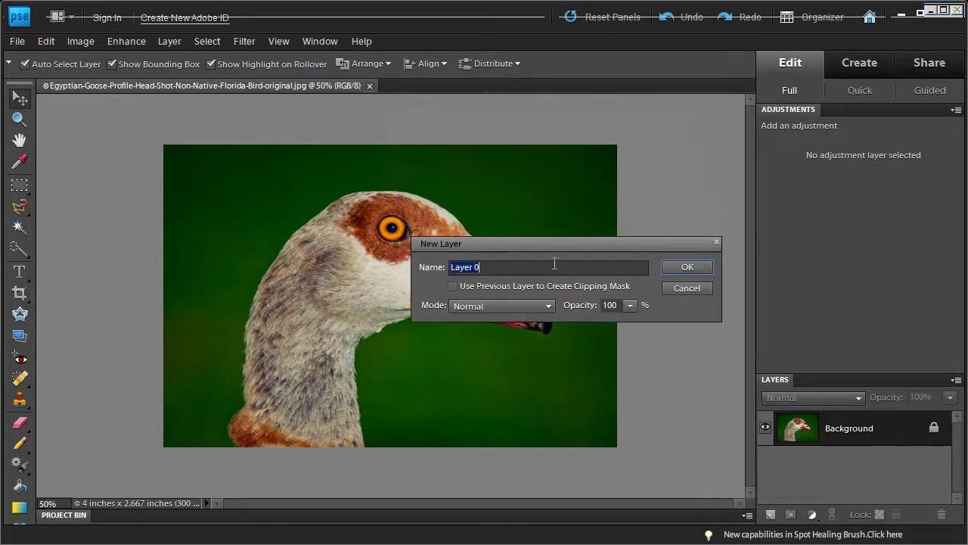
pyautogui.click(683, 263)
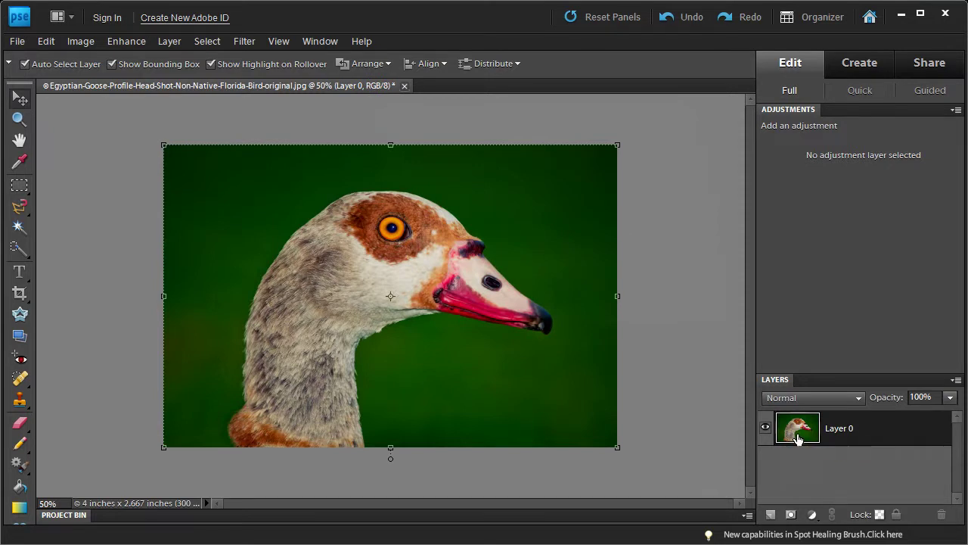
# - Enlarge the canvas width to 105 percent, keeping the photo centered
pyautogui.click(78, 42)
pyautogui.moveTo(156, 136)
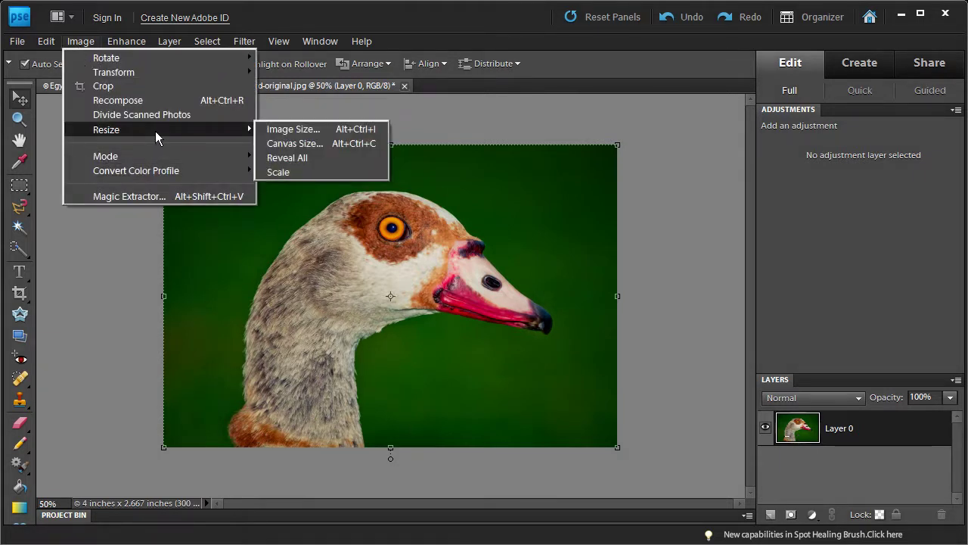
pyautogui.click(302, 144)
pyautogui.moveTo(503, 37); pyautogui.dragTo(492, 131)
pyautogui.click(573, 265)
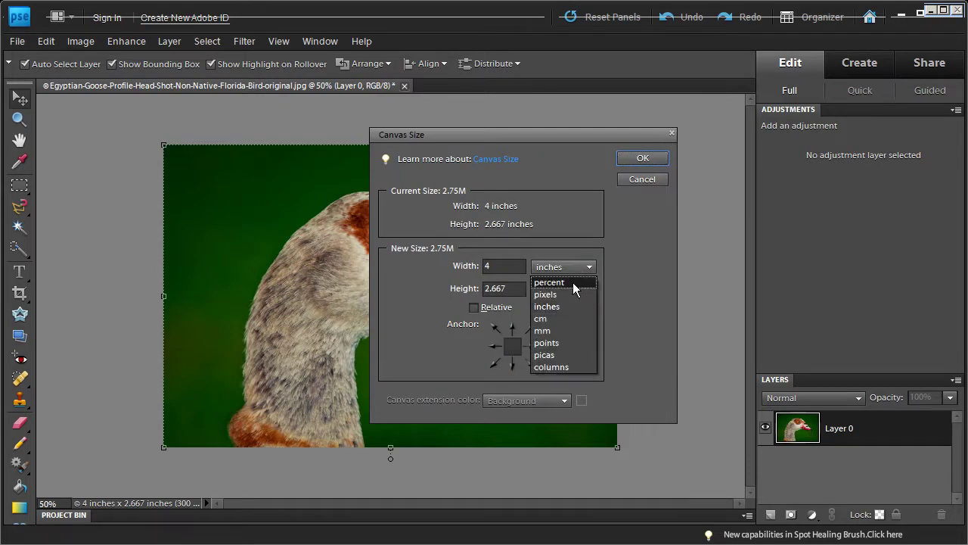
pyautogui.click(573, 283)
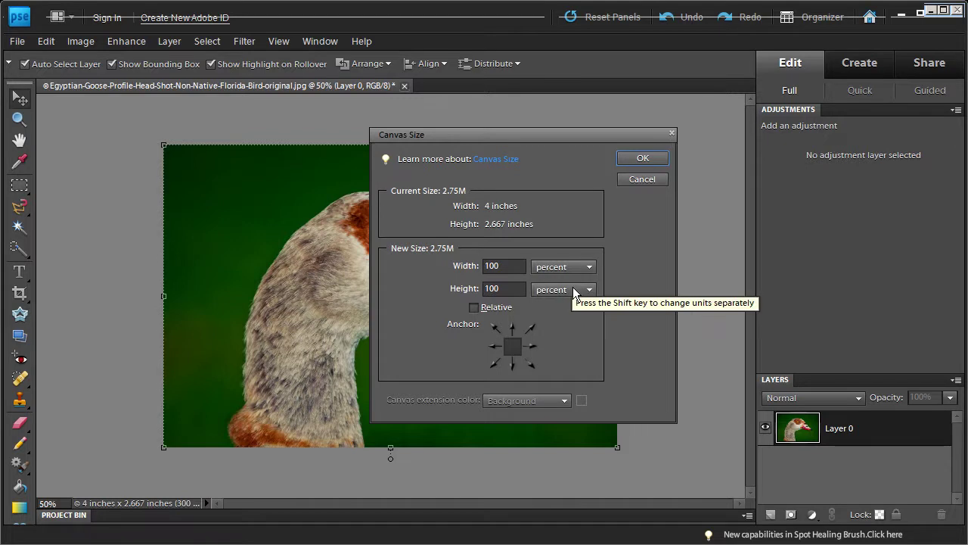
pyautogui.click(461, 268)
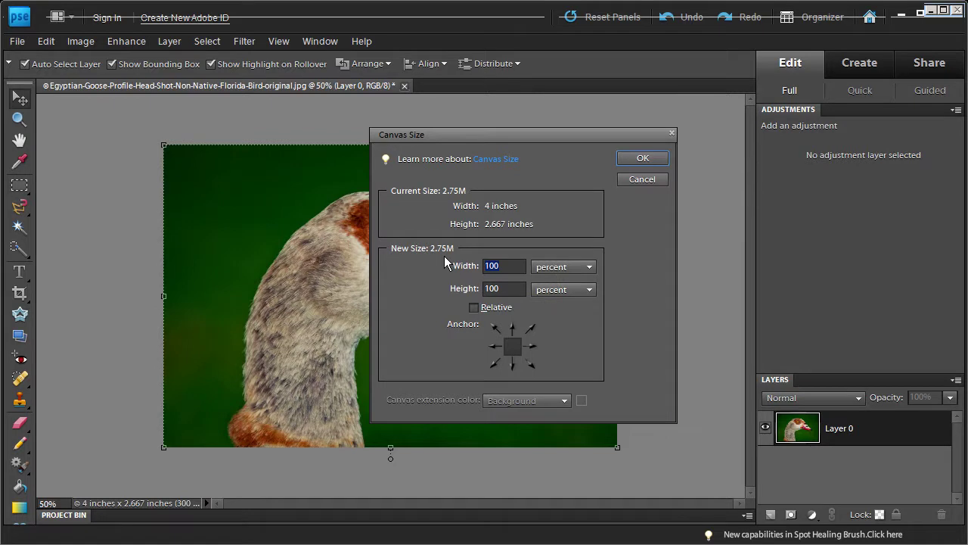
pyautogui.write('105')
pyautogui.click(642, 159)
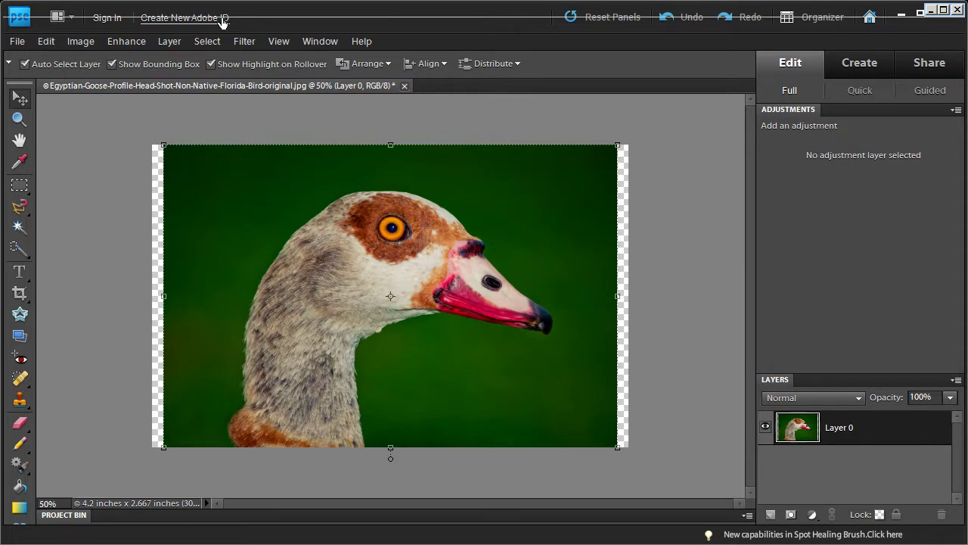
# - Enlarge the canvas height to 107 percent, keeping the width at 100 percent and the photo centered
pyautogui.click(74, 41)
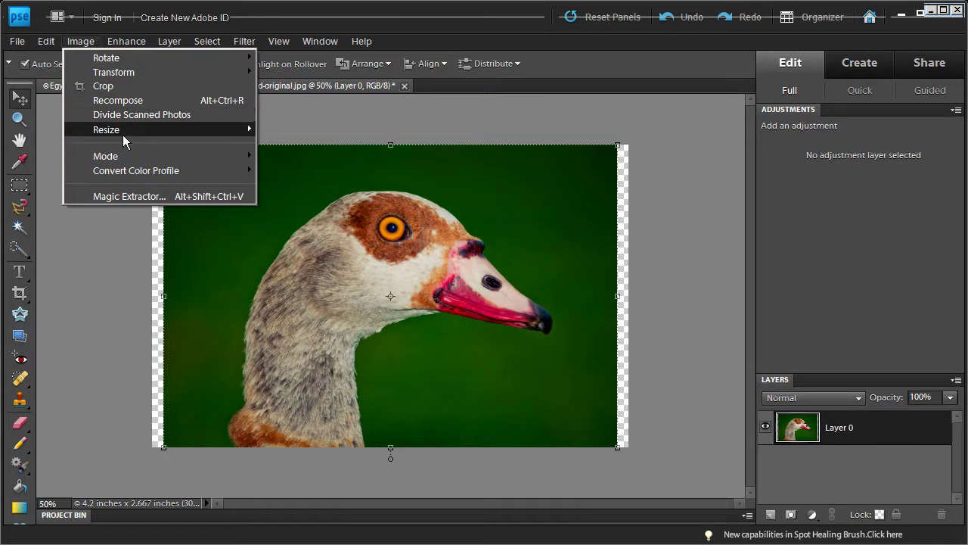
pyautogui.moveTo(122, 133)
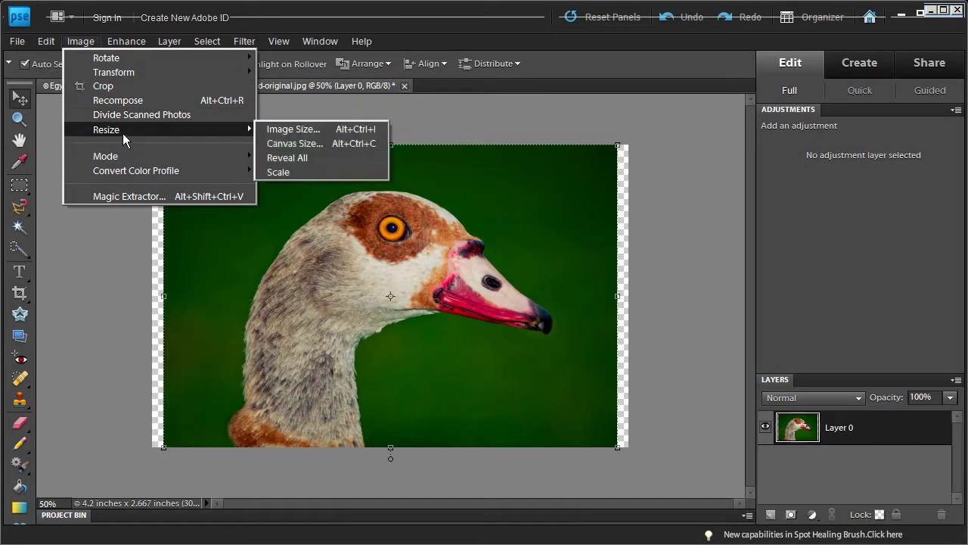
pyautogui.click(312, 145)
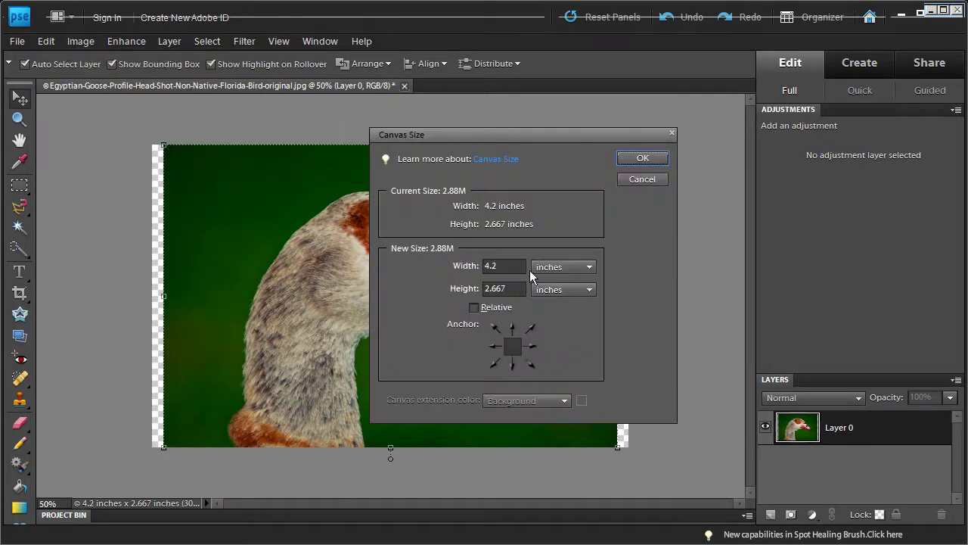
pyautogui.click(556, 267)
pyautogui.click(560, 280)
pyautogui.click(544, 289)
pyautogui.click(511, 288)
pyautogui.moveTo(511, 288); pyautogui.dragTo(434, 288)
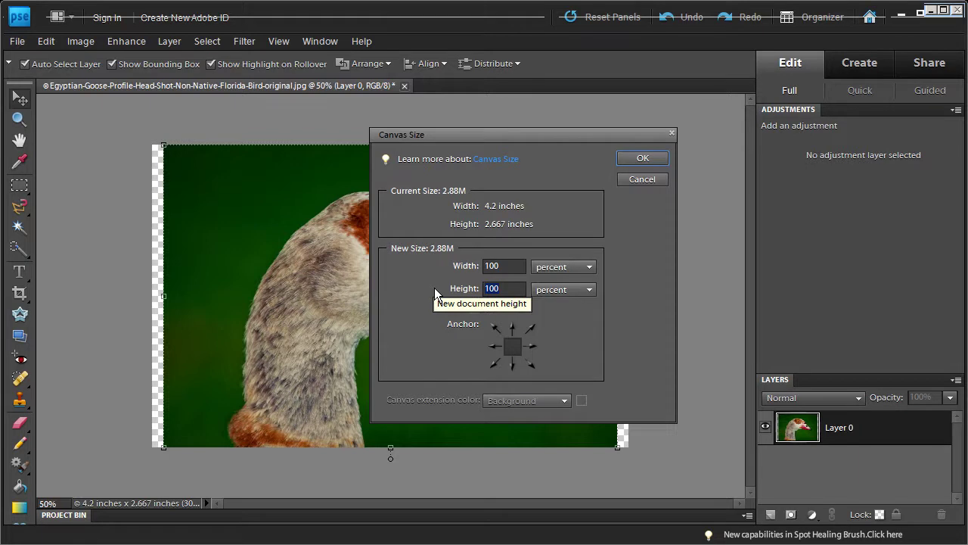
pyautogui.write('107')
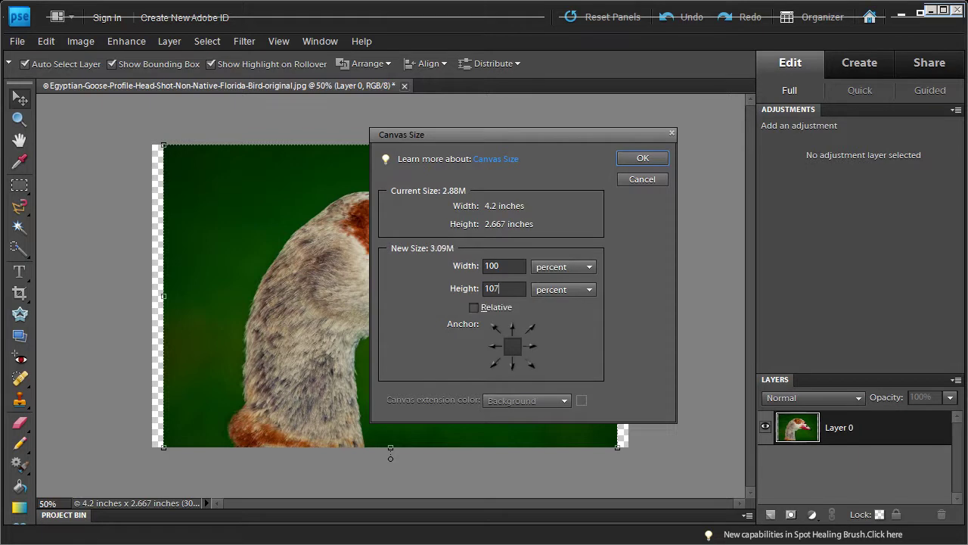
pyautogui.click(634, 159)
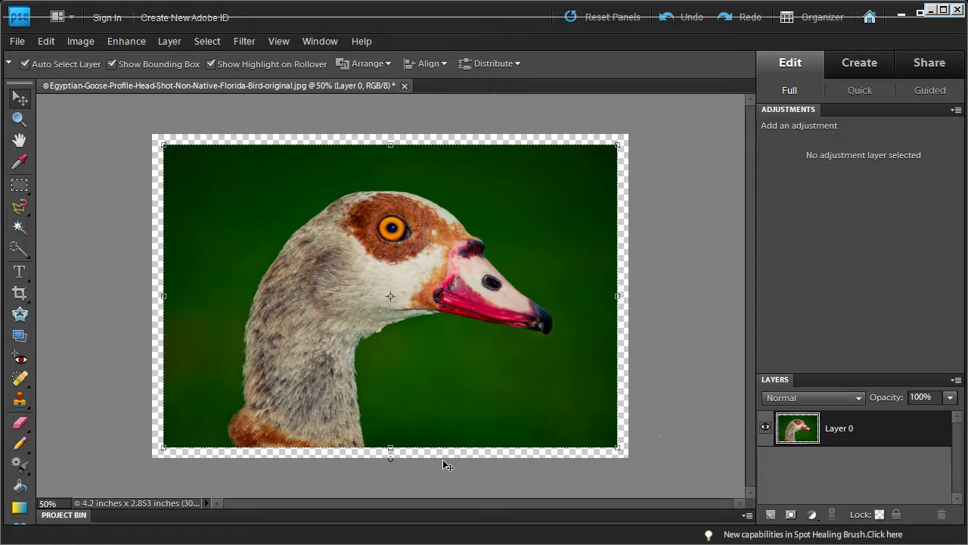
# - Extend the canvas only below the photo by anchoring it at the top center and setting the height to 113 percent
pyautogui.click(80, 42)
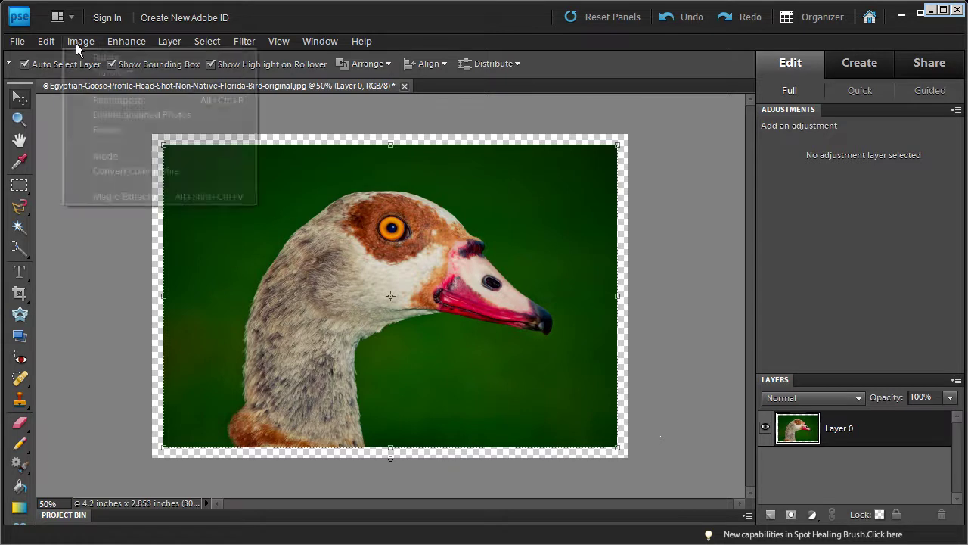
pyautogui.moveTo(132, 141)
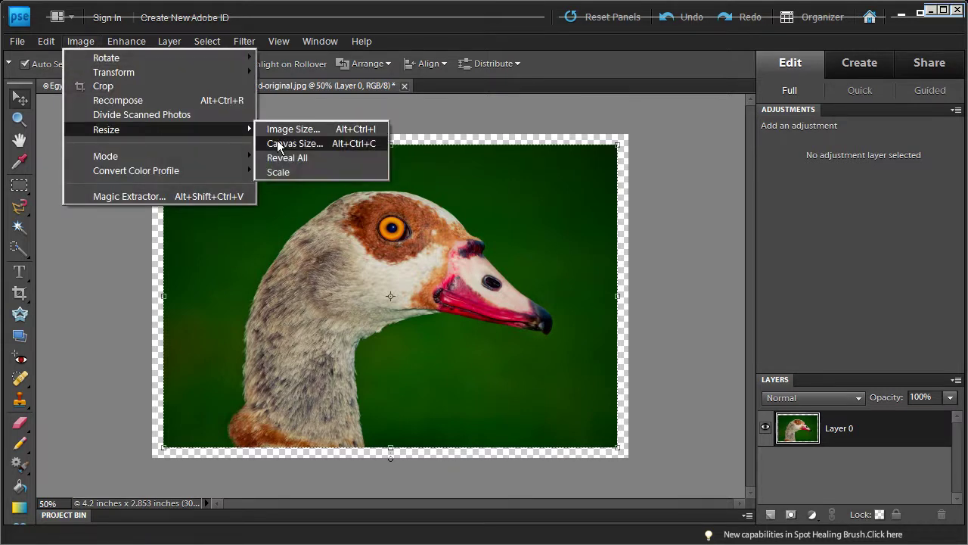
pyautogui.click(277, 146)
pyautogui.click(569, 267)
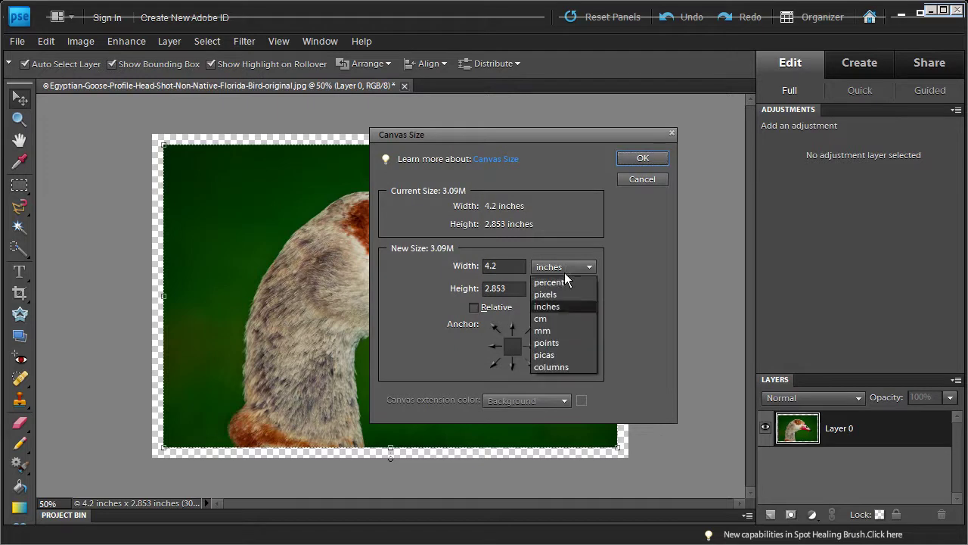
pyautogui.click(561, 283)
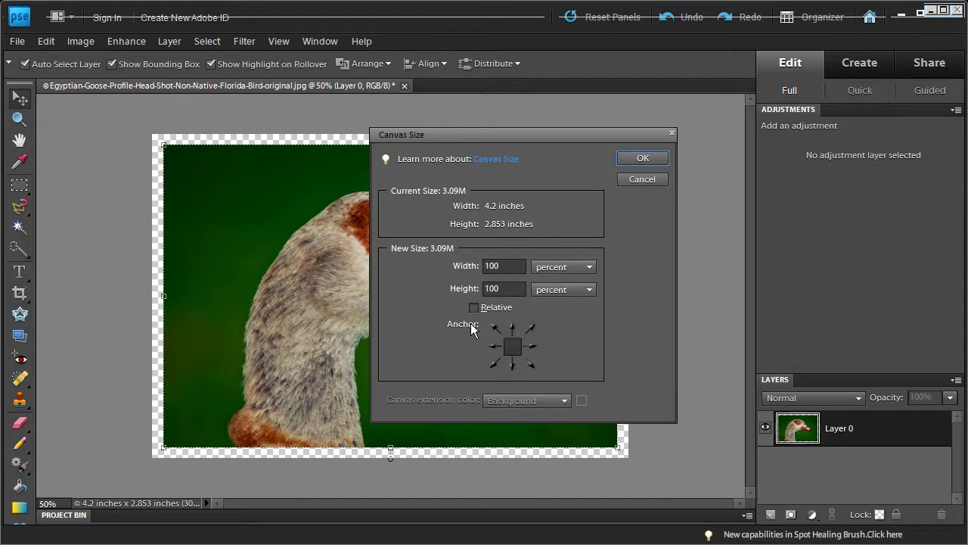
pyautogui.click(512, 328)
pyautogui.doubleClick(499, 289)
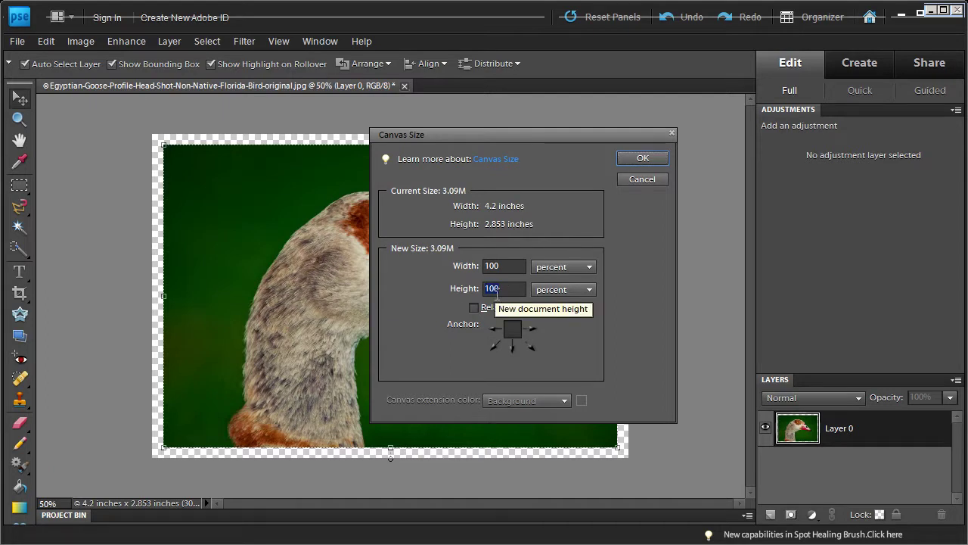
pyautogui.write('1')
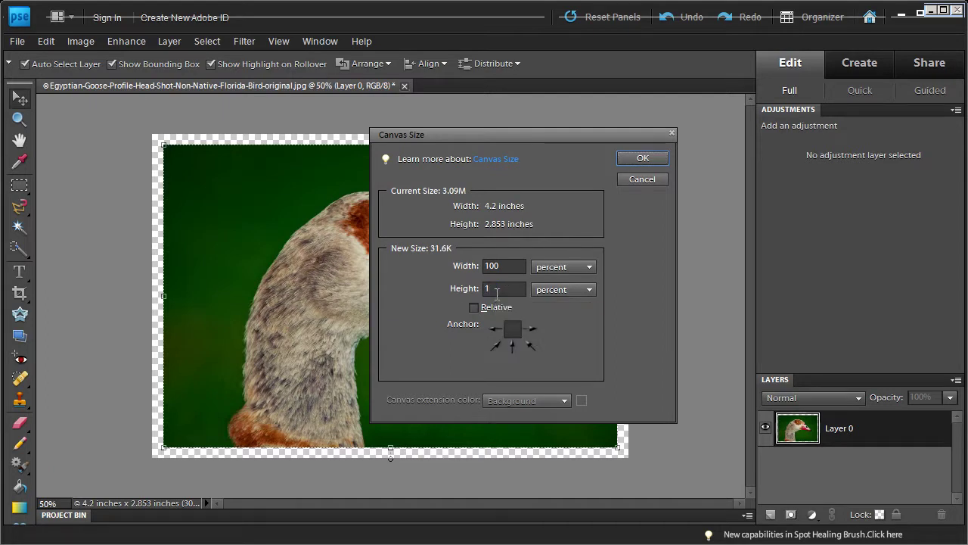
pyautogui.write('13')
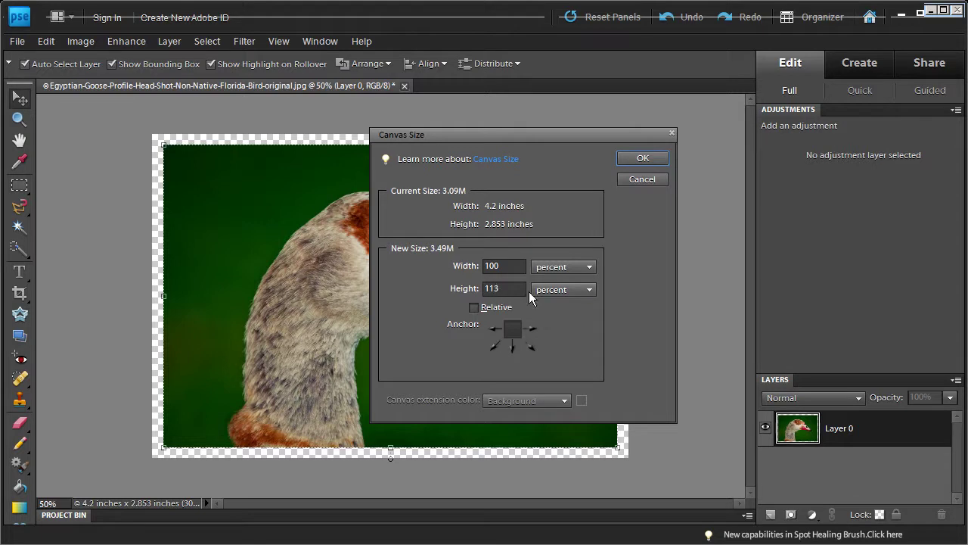
pyautogui.click(637, 158)
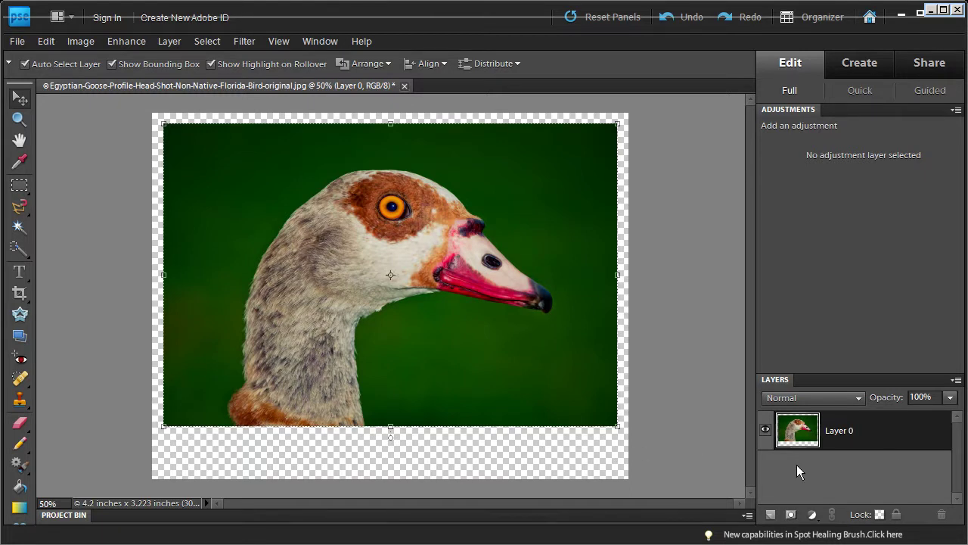
# - Add a new blank layer and move it beneath the goose photo layer
pyautogui.click(770, 514)
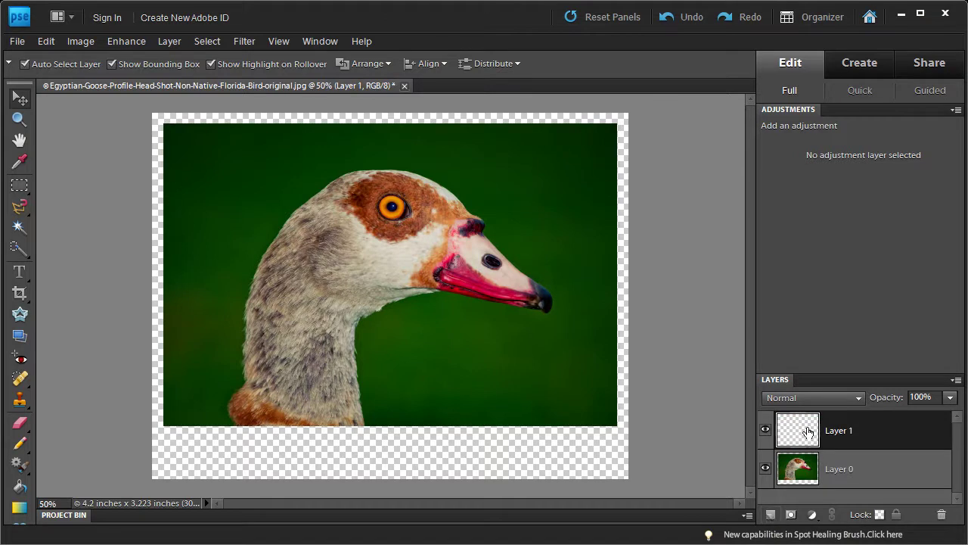
pyautogui.moveTo(795, 427); pyautogui.dragTo(798, 481)
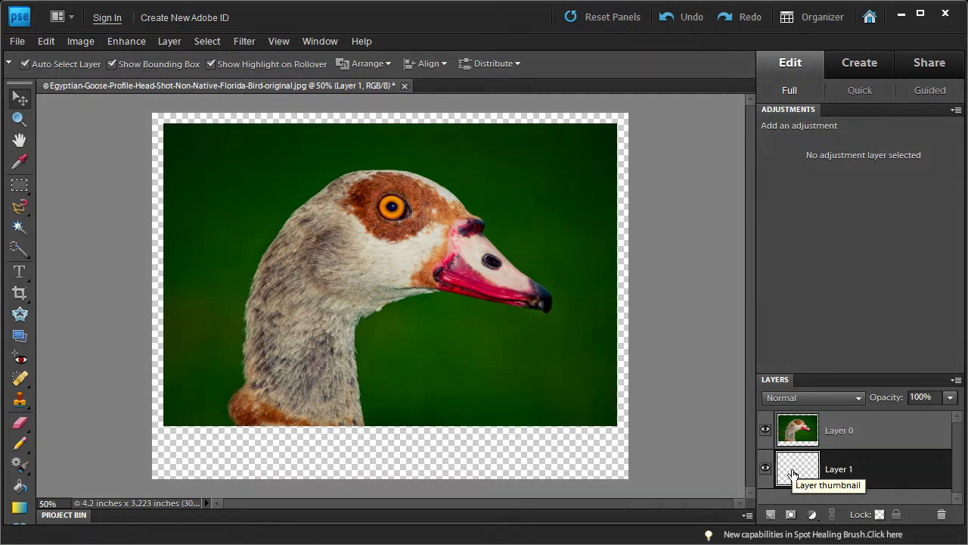
# - Start Fill Layer for the blank layer beneath the photo and choose a custom color as its contents
pyautogui.click(46, 42)
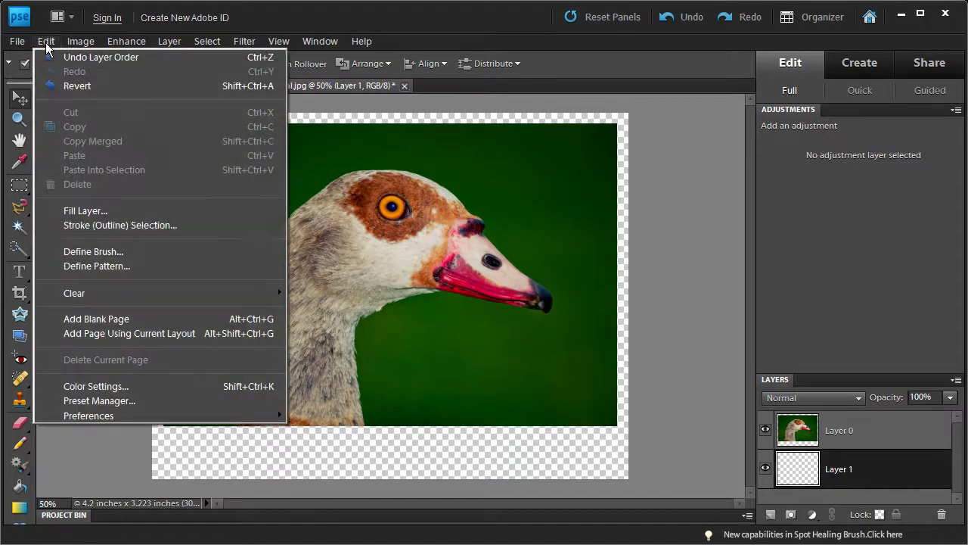
pyautogui.click(133, 214)
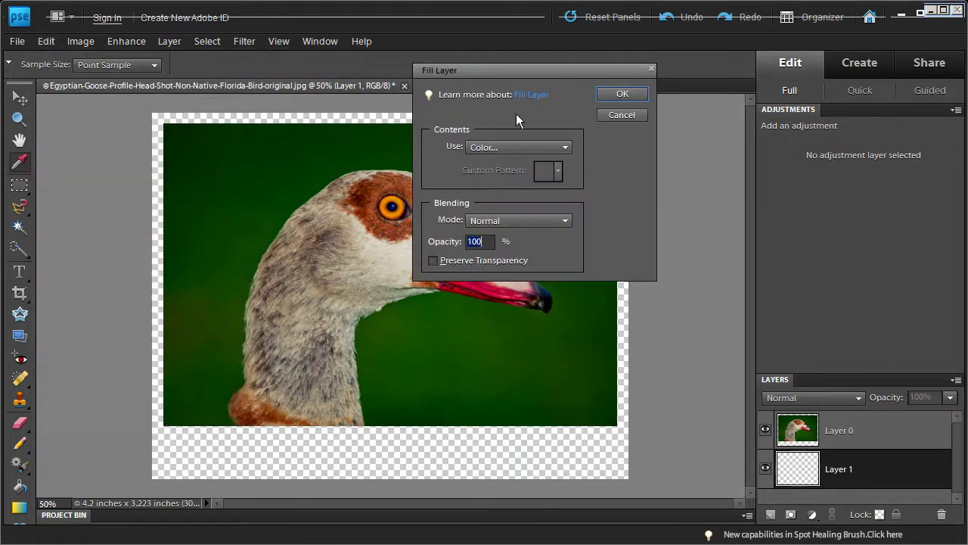
pyautogui.click(511, 145)
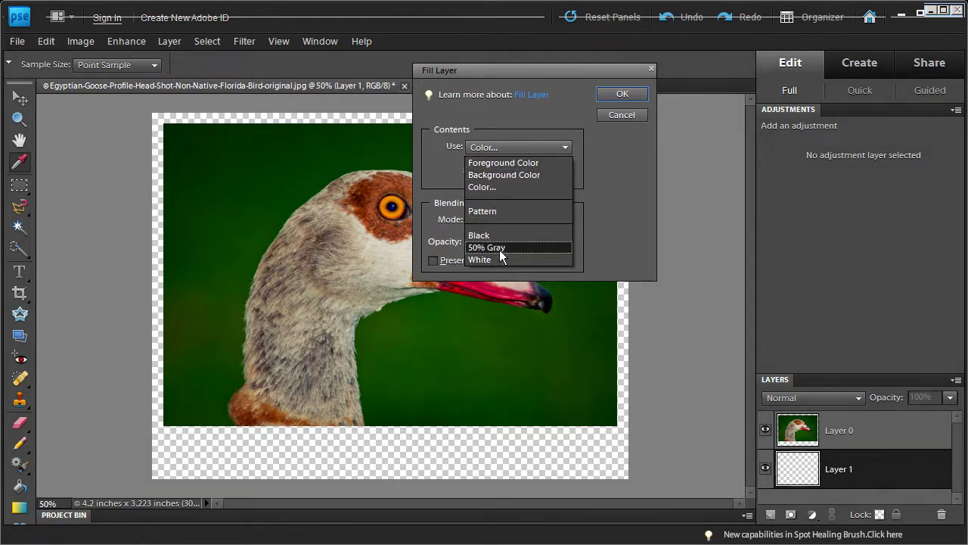
pyautogui.click(484, 189)
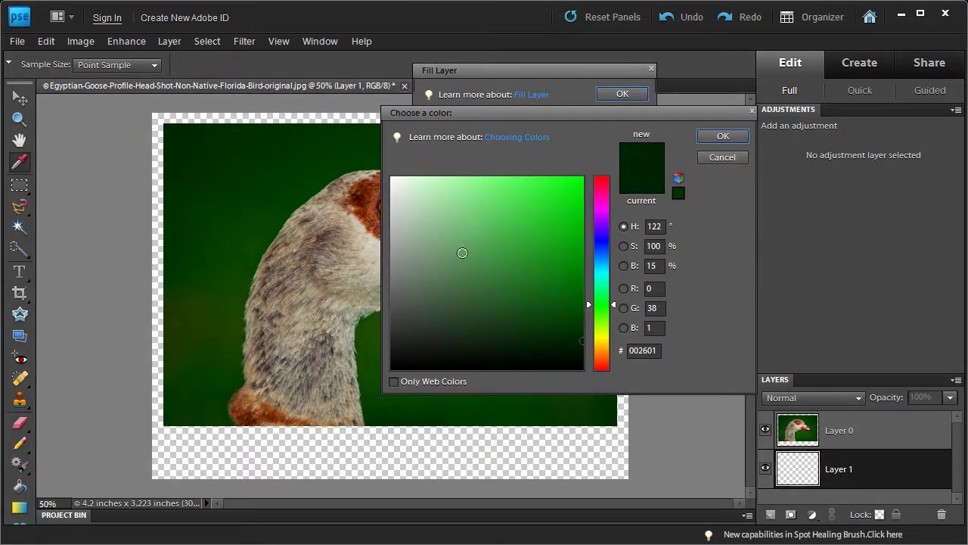
# - Try out fill colors: a muted green, a blue (302dc8), and samples from the goose's feathers and the green backdrop
pyautogui.moveTo(499, 249)
pyautogui.mouseDown()
pyautogui.moveTo(543, 224)
pyautogui.moveTo(497, 319)
pyautogui.mouseUp()
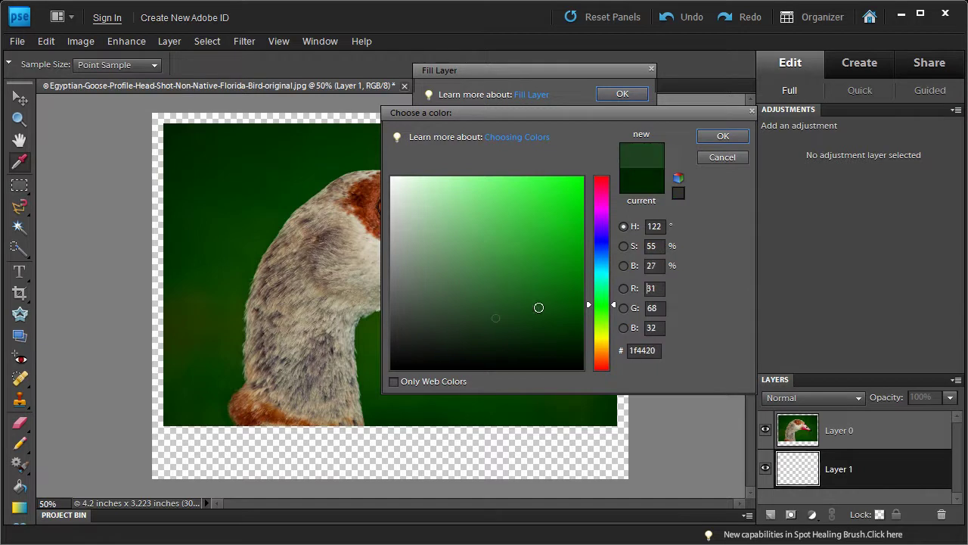
pyautogui.moveTo(612, 307); pyautogui.dragTo(615, 226)
pyautogui.moveTo(516, 245); pyautogui.dragTo(540, 218)
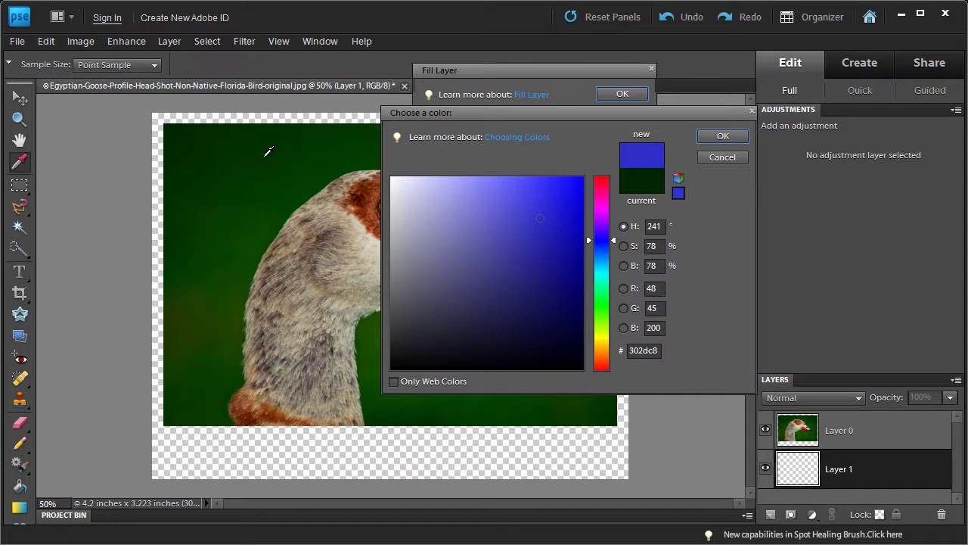
pyautogui.click(367, 198)
pyautogui.click(325, 194)
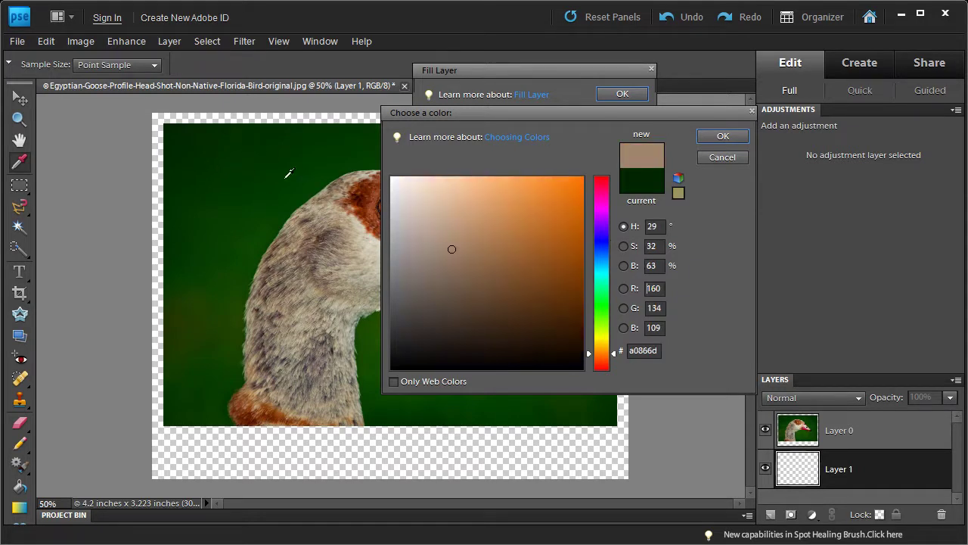
pyautogui.click(236, 157)
pyautogui.click(219, 156)
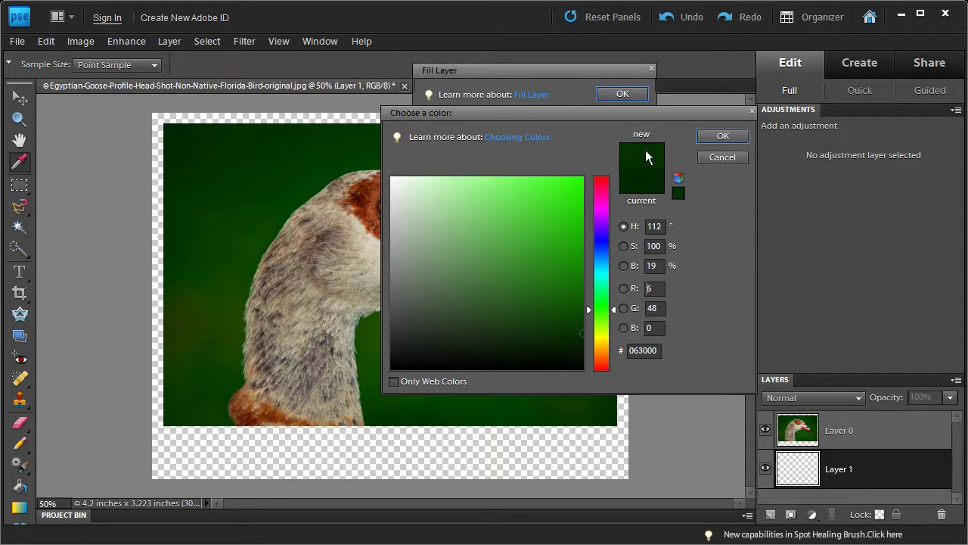
pyautogui.click(268, 170)
# - Sample dark green 002601 from the photo's upper-left corner and fill the blank layer with it at 100% opacity
pyautogui.moveTo(244, 158); pyautogui.dragTo(168, 126)
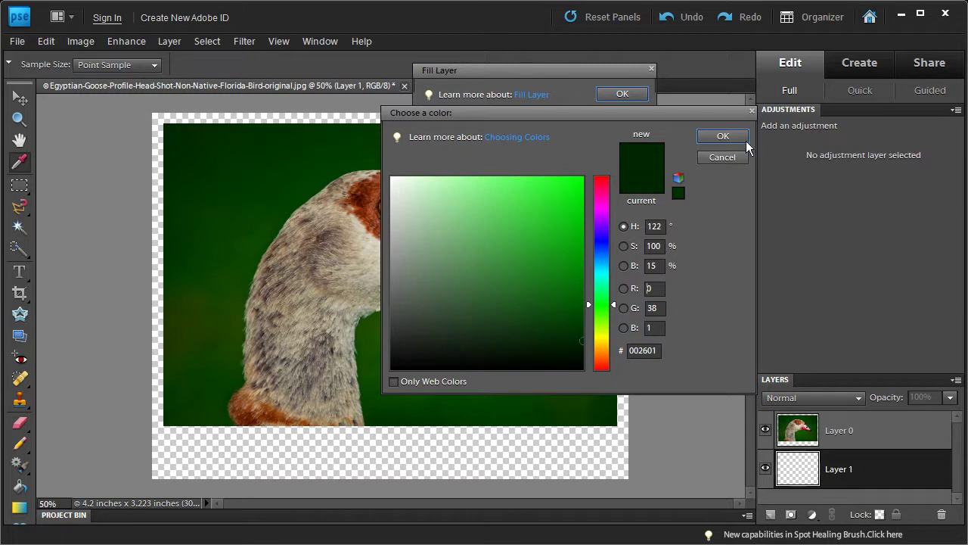
pyautogui.click(726, 136)
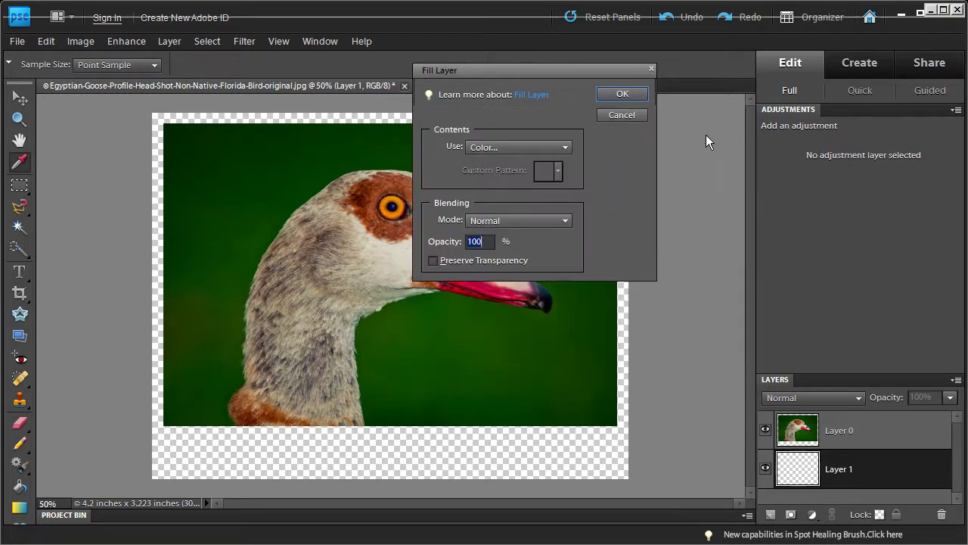
pyautogui.click(622, 94)
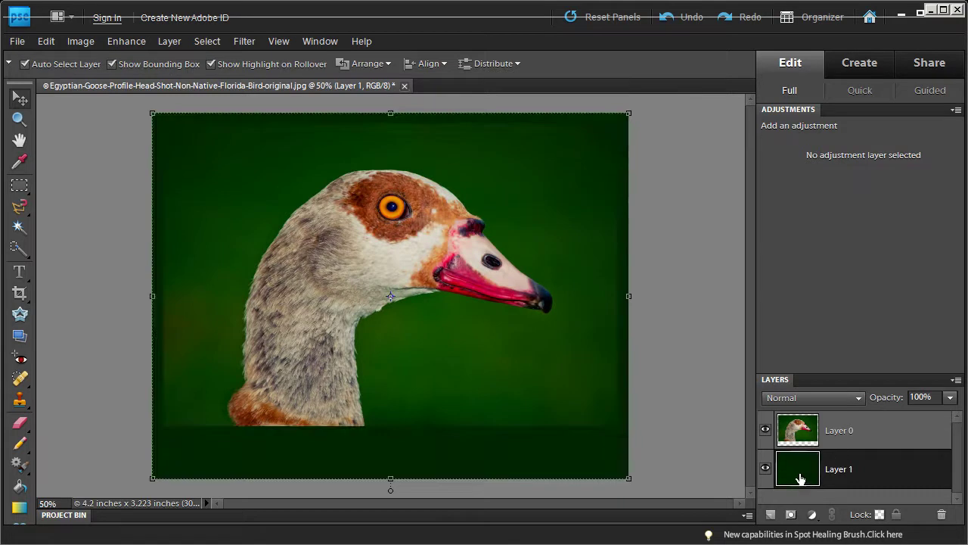
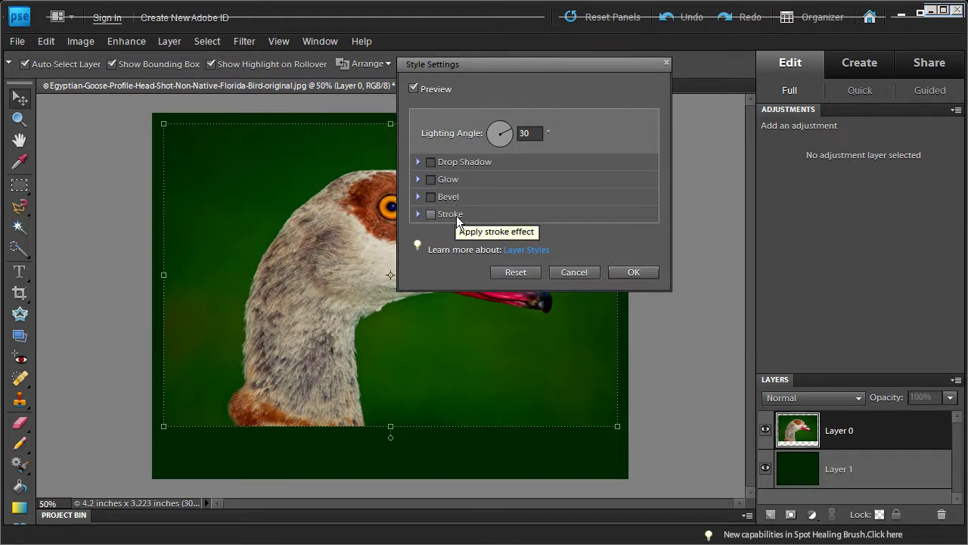
# - Enable a Stroke effect in the goose photo layer's style settings and open the stroke color for editing
pyautogui.click(456, 215)
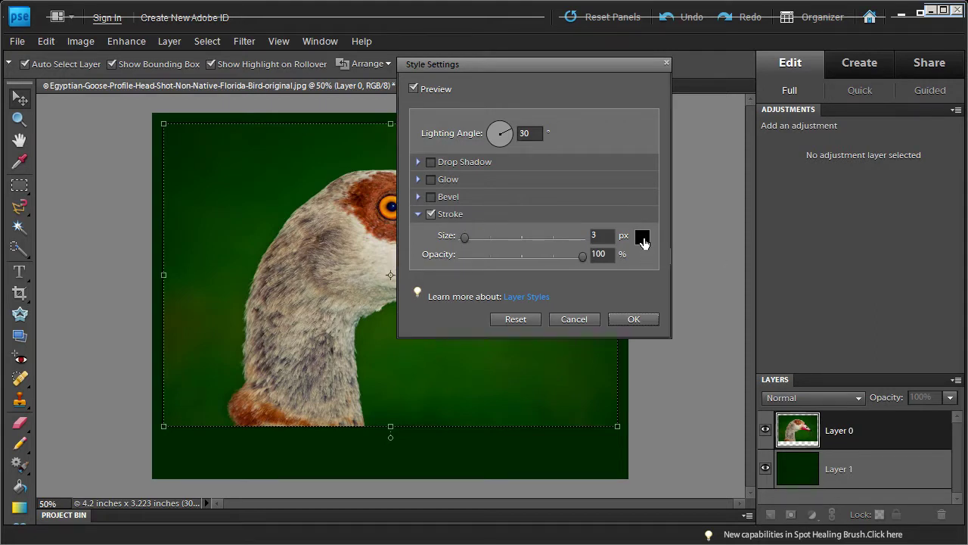
pyautogui.click(643, 242)
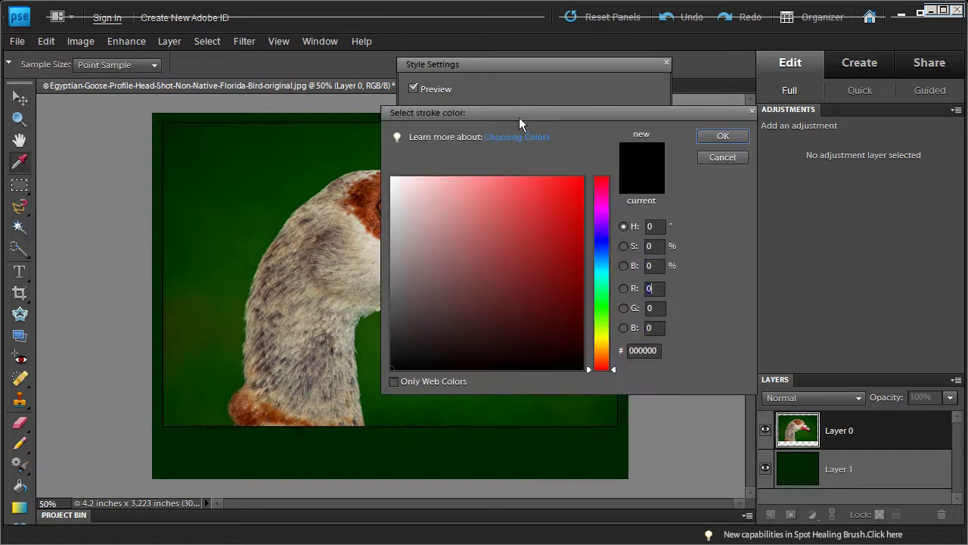
pyautogui.moveTo(518, 117); pyautogui.dragTo(477, 128)
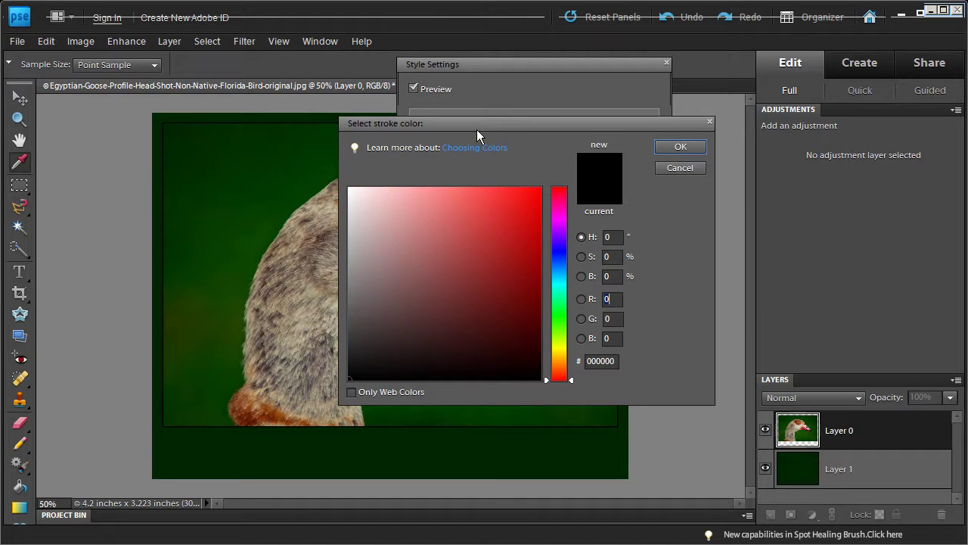
# - Try out stroke colors: purple 742280 and green 033f01 sampled from the photo's backdrop
pyautogui.moveTo(490, 274)
pyautogui.mouseDown()
pyautogui.moveTo(500, 292)
pyautogui.moveTo(476, 259)
pyautogui.moveTo(490, 283)
pyautogui.mouseUp()
pyautogui.moveTo(569, 280); pyautogui.dragTo(569, 223)
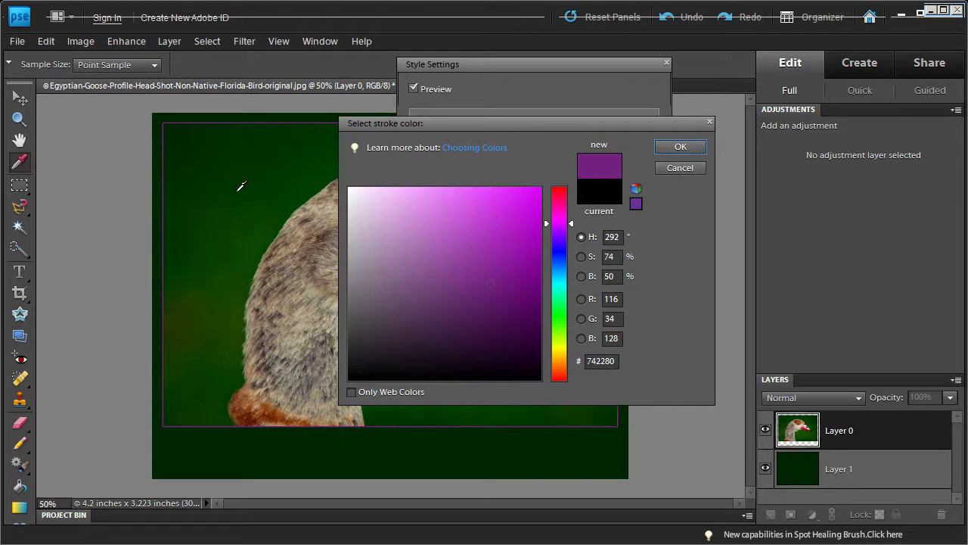
pyautogui.moveTo(240, 185)
pyautogui.mouseDown()
pyautogui.moveTo(251, 145)
pyautogui.moveTo(259, 190)
pyautogui.moveTo(295, 200)
pyautogui.mouseUp()
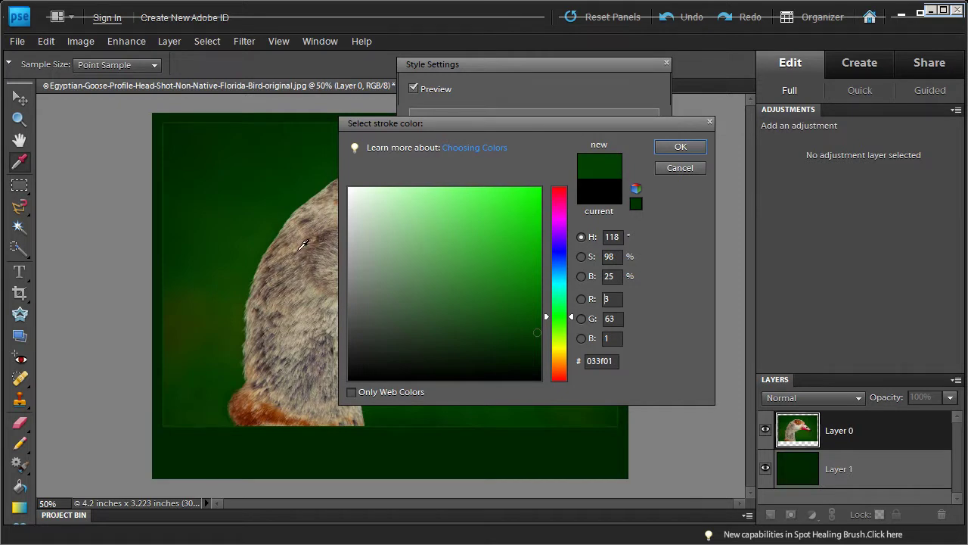
# - Sample brown 685648 from the goose's feathers as the stroke color, apply the stroke at 1 px, and deselect all layers
pyautogui.moveTo(305, 248)
pyautogui.mouseDown()
pyautogui.moveTo(319, 269)
pyautogui.moveTo(311, 262)
pyautogui.mouseUp()
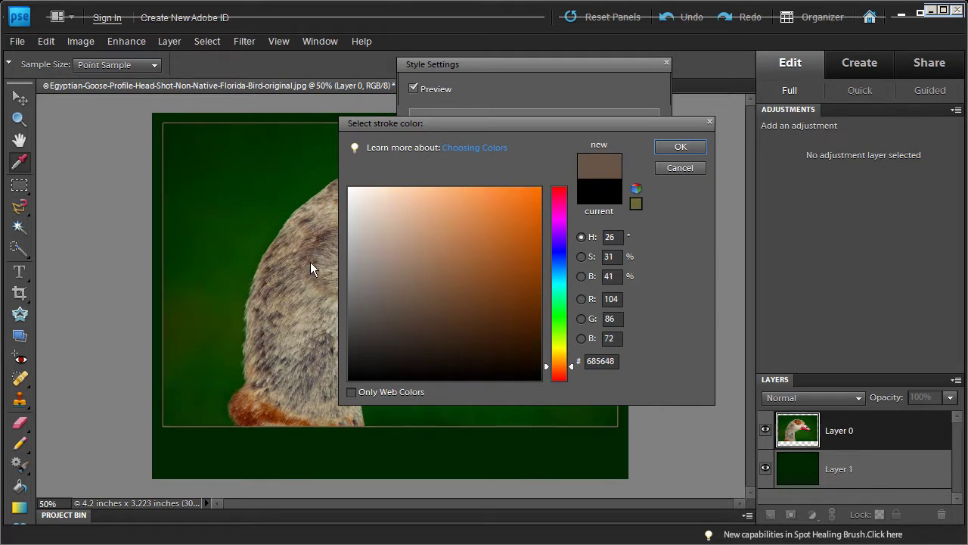
pyautogui.click(679, 147)
pyautogui.doubleClick(595, 235)
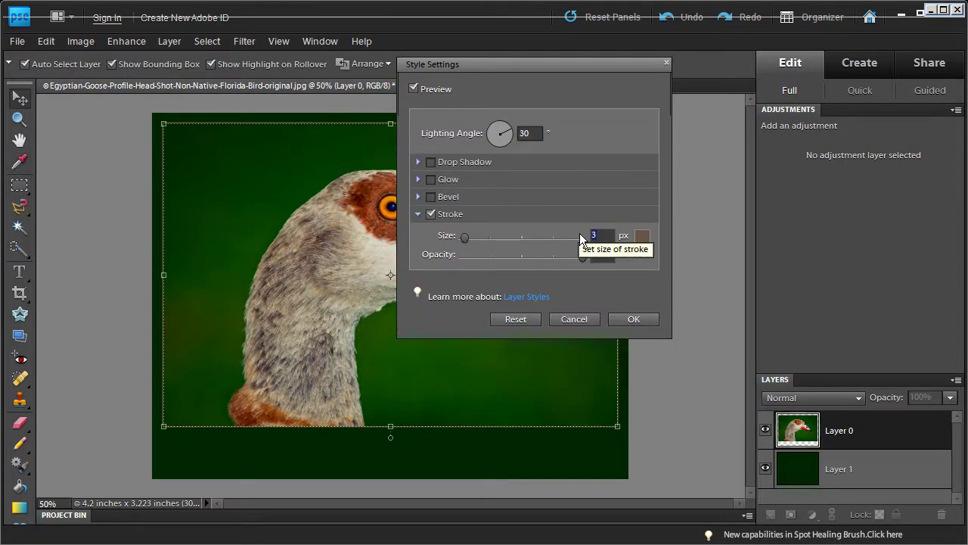
pyautogui.write('1')
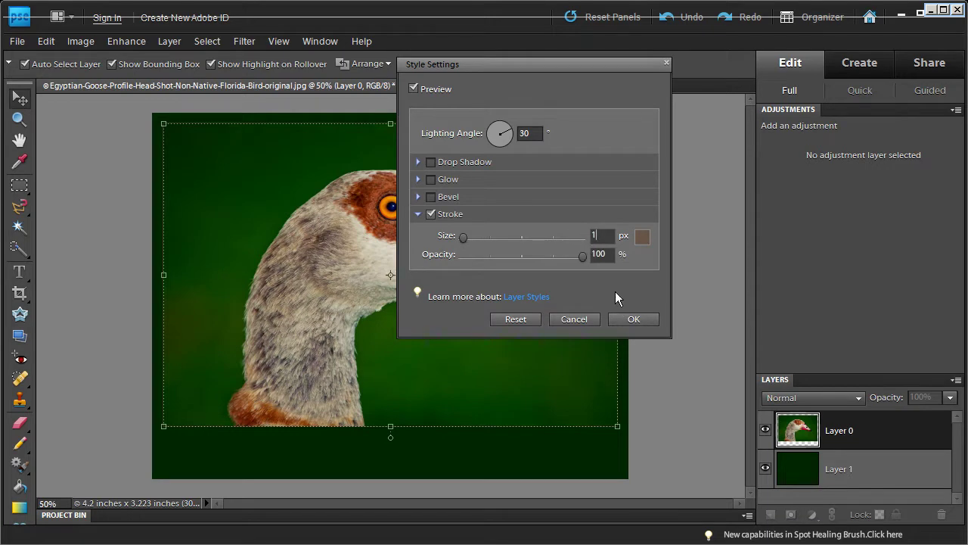
pyautogui.click(631, 318)
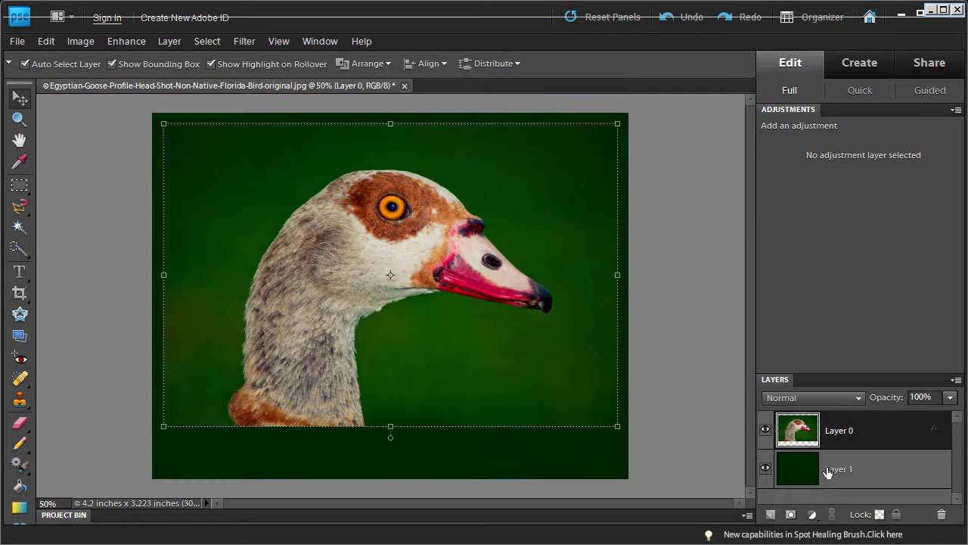
pyautogui.click(831, 471)
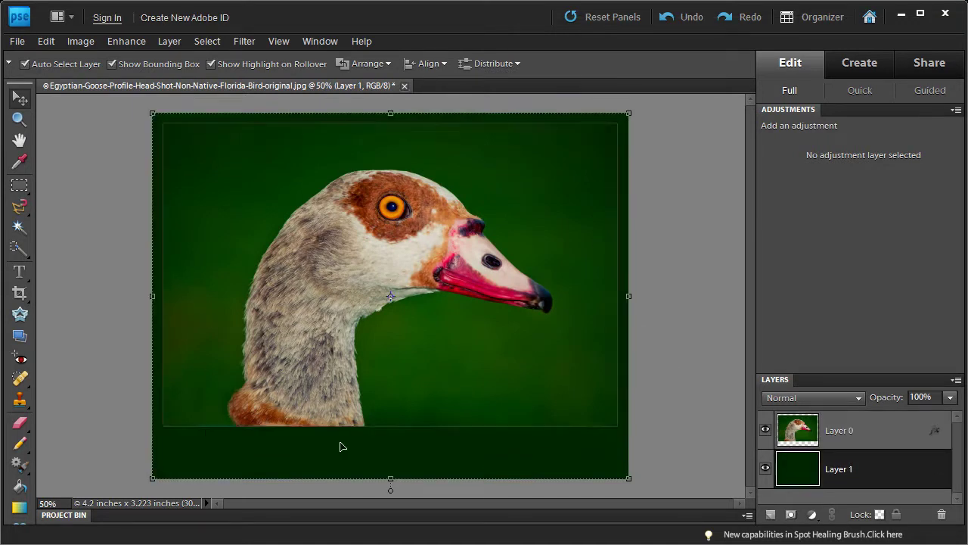
pyautogui.click(680, 413)
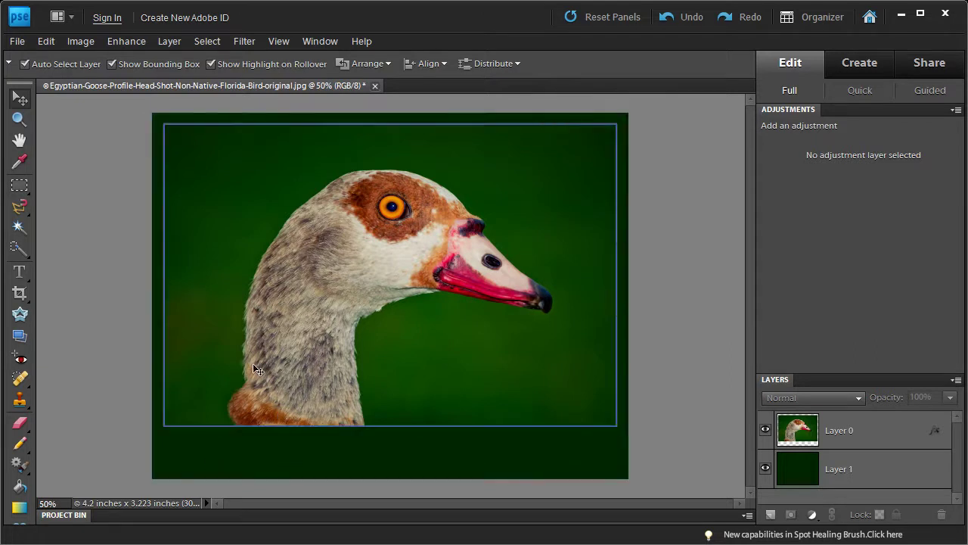
# - Add a text box reading "Goose Head" in the border just below the photo's lower-left corner
pyautogui.click(19, 274)
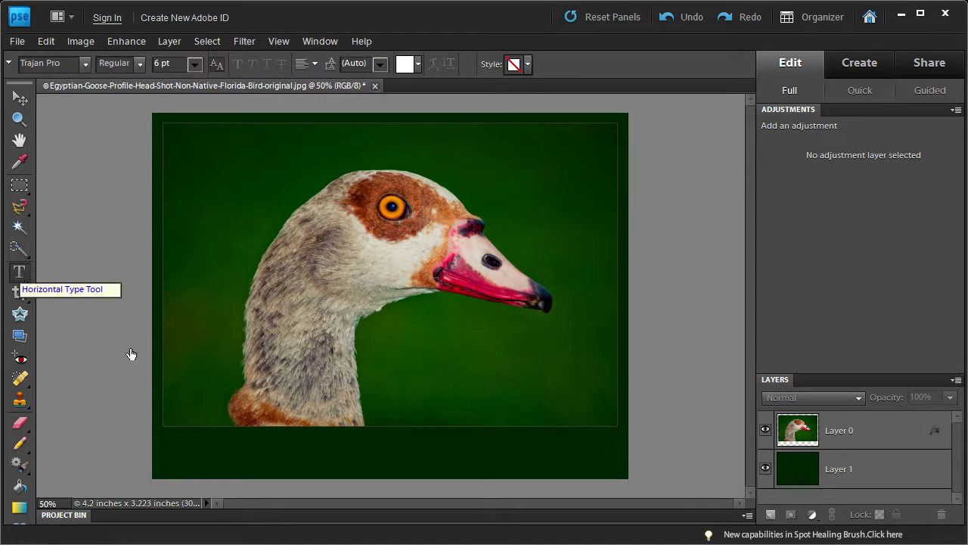
pyautogui.moveTo(164, 426); pyautogui.dragTo(433, 452)
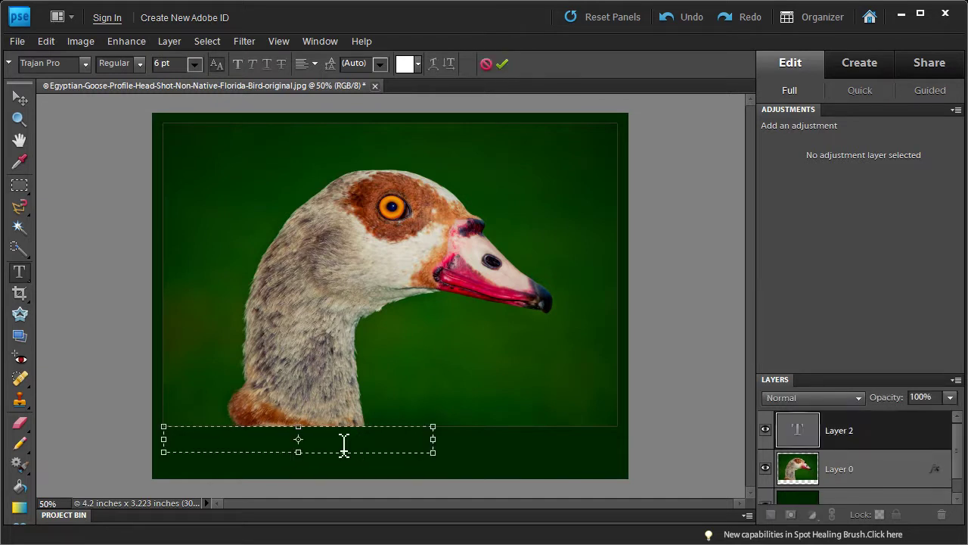
pyautogui.write('GOOSE HEAD')
# - Set the font size of the "Goose Head" title to 10 pt
pyautogui.moveTo(250, 438); pyautogui.dragTo(152, 420)
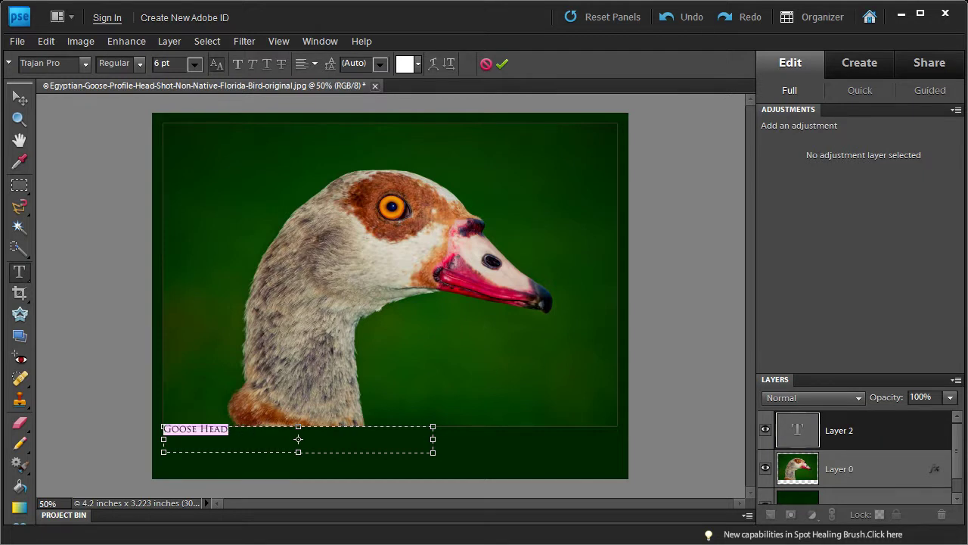
pyautogui.click(181, 66)
pyautogui.write('12')
pyautogui.press('Return')
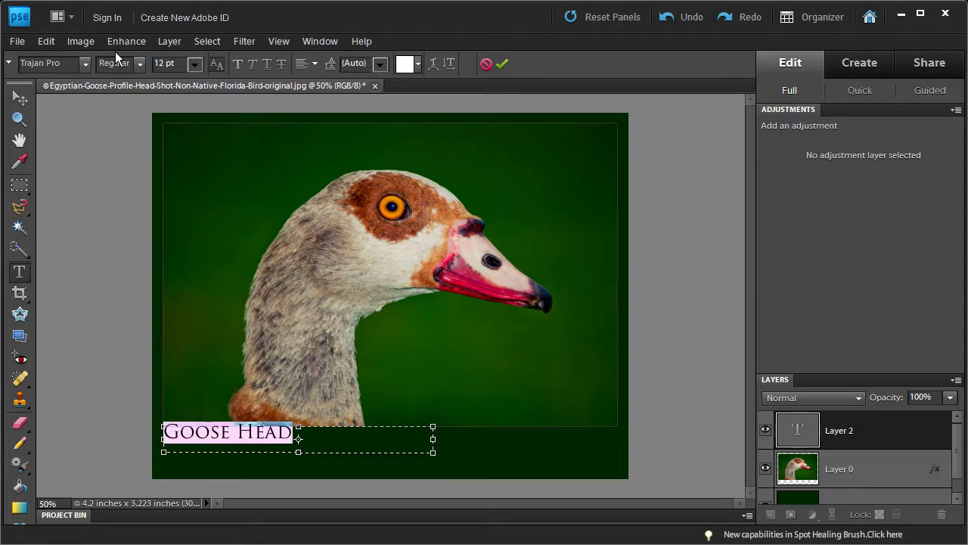
pyautogui.press('Return')
pyautogui.write('10')
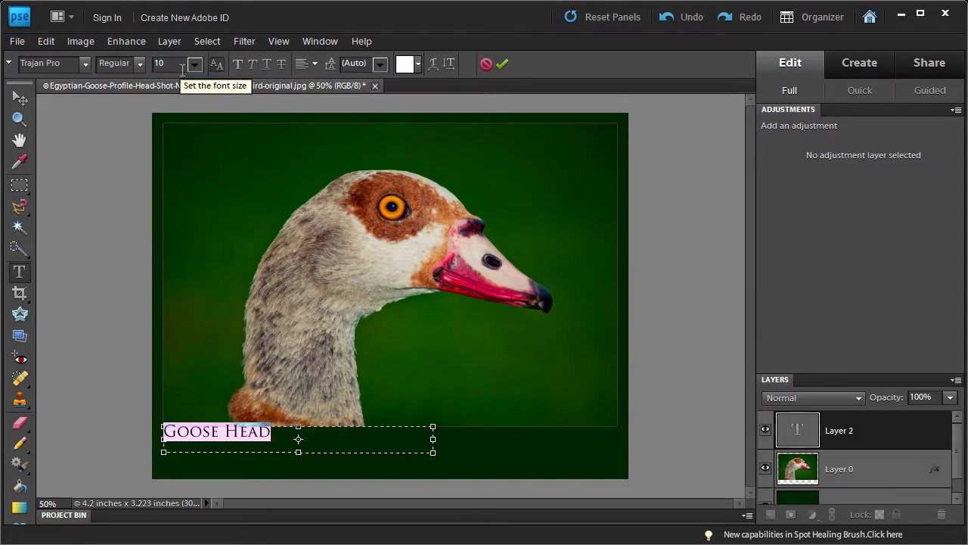
# - Nudge the "Goose Head" title down and slightly left so it clears the photo's lower edge, then deselect it
pyautogui.click(19, 98)
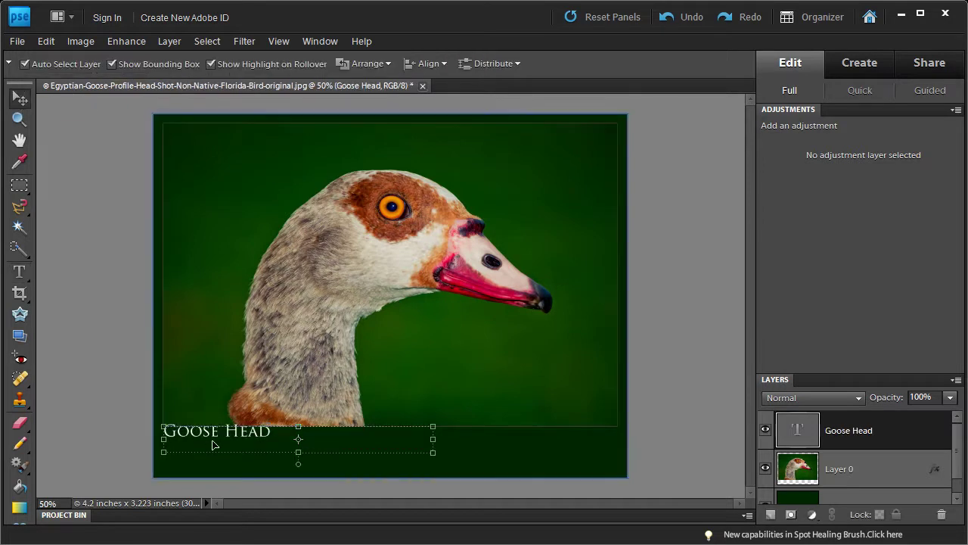
pyautogui.press('Down')
pyautogui.press('Down')
pyautogui.press('Down')
pyautogui.press('Down')
pyautogui.press('Down')
pyautogui.press('Down')
pyautogui.press('Down')
pyautogui.press('Down')
pyautogui.press('Down')
pyautogui.press('Down')
pyautogui.press('Down')
pyautogui.press('Down')
pyautogui.press('Down')
pyautogui.press('Down')
pyautogui.press('Down')
pyautogui.press('Down')
pyautogui.press('Down')
pyautogui.press('Down')
pyautogui.press('Down')
pyautogui.press('Down')
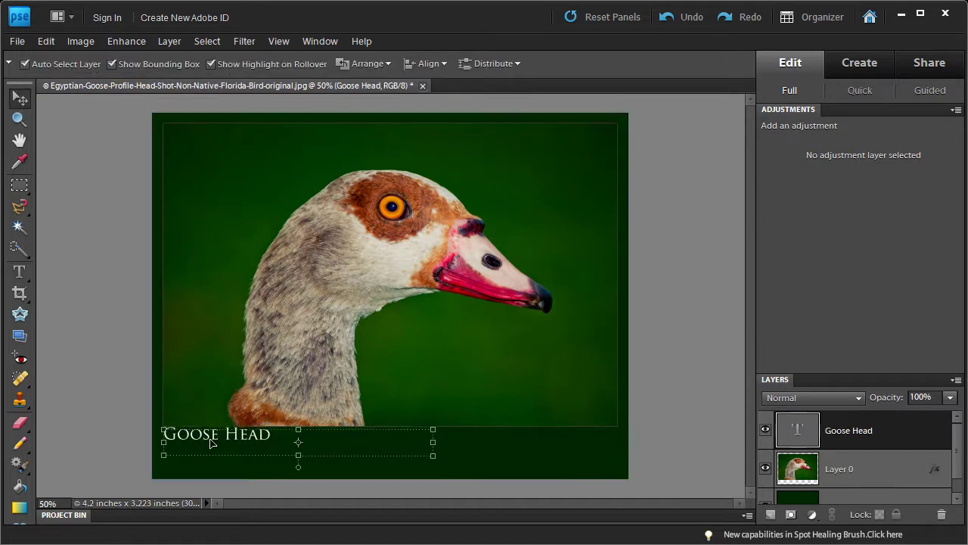
pyautogui.press('Down')
pyautogui.press('Down')
pyautogui.press('Left')
pyautogui.click(680, 414)
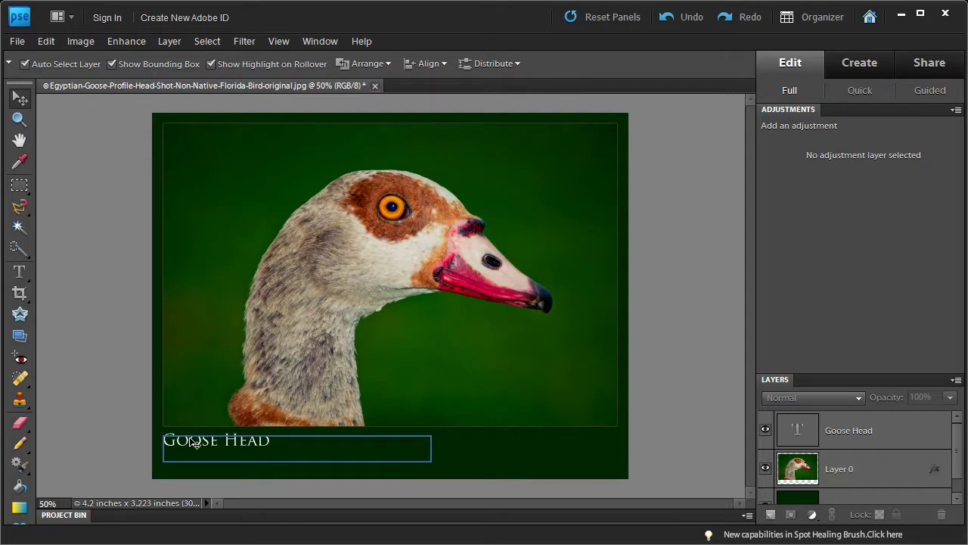
# - Duplicate the "Goose Head" text layer and move the copy directly below the original title
pyautogui.click(195, 442)
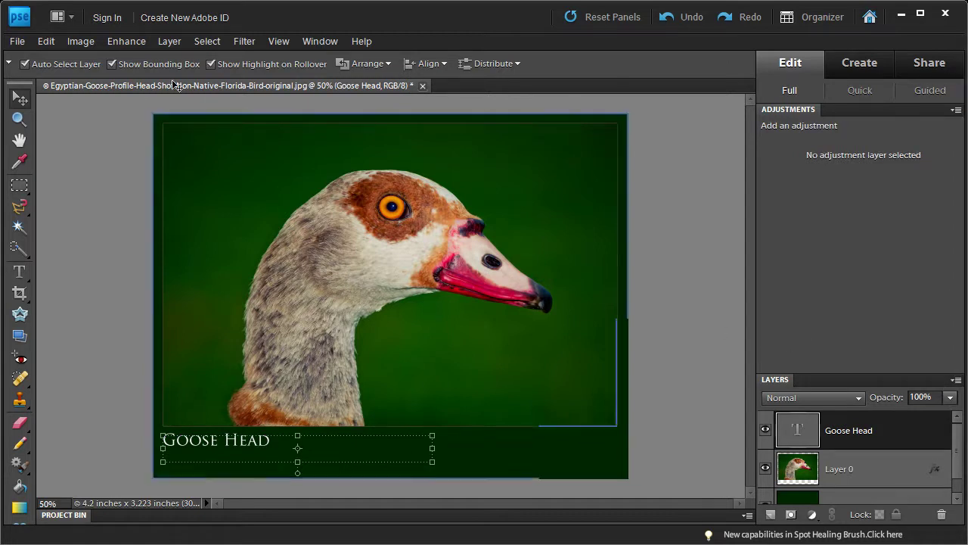
pyautogui.click(168, 42)
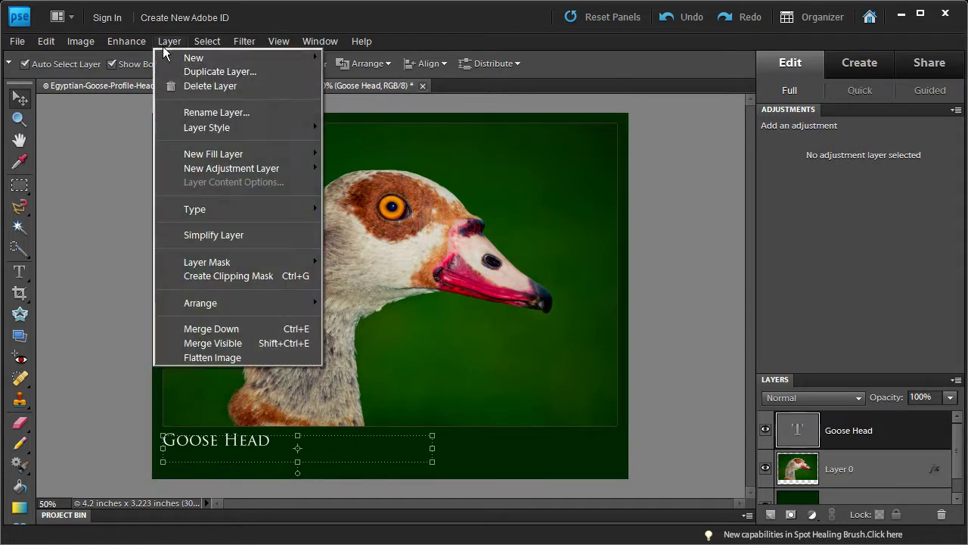
pyautogui.click(209, 70)
pyautogui.click(652, 122)
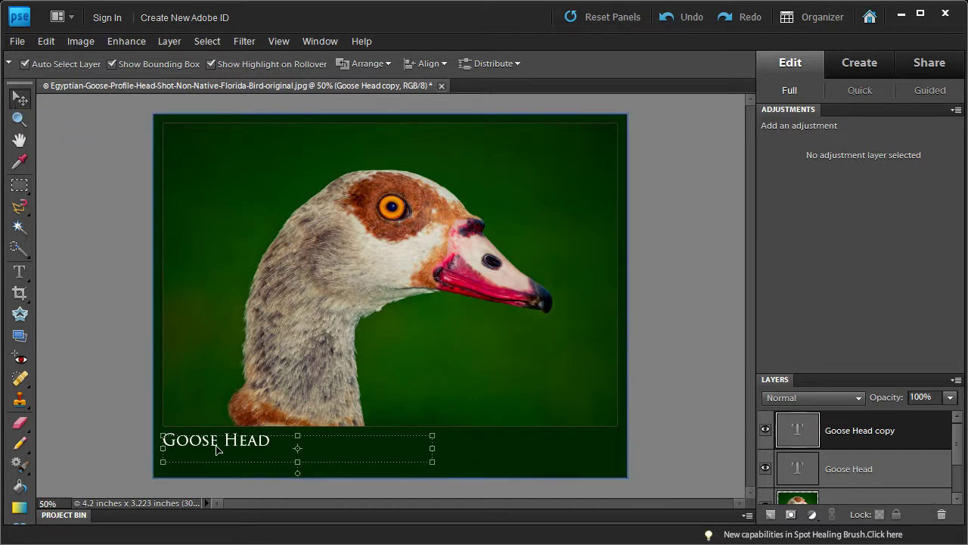
pyautogui.moveTo(214, 447); pyautogui.dragTo(212, 466)
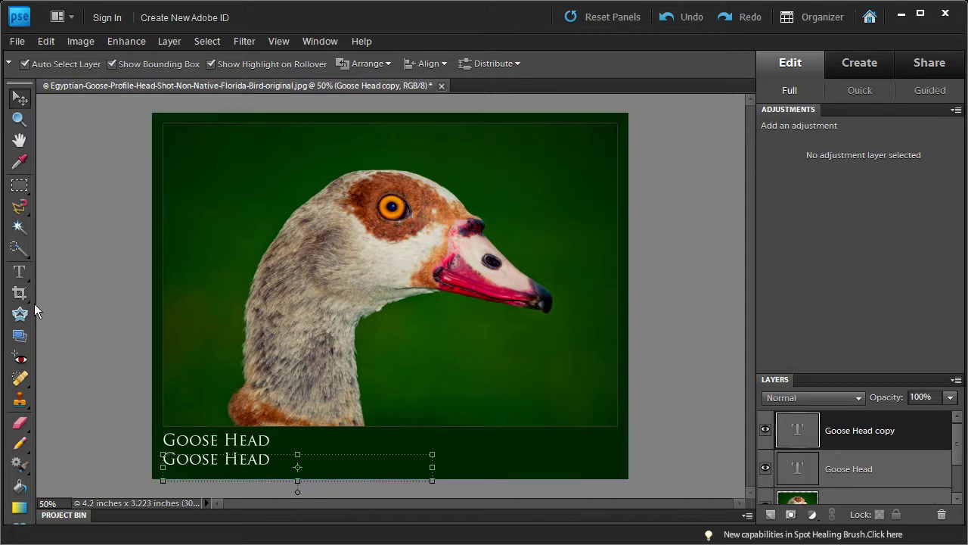
# - Reduce the copied text line to 8 pt and replace its wording with "subtitle"
pyautogui.click(19, 273)
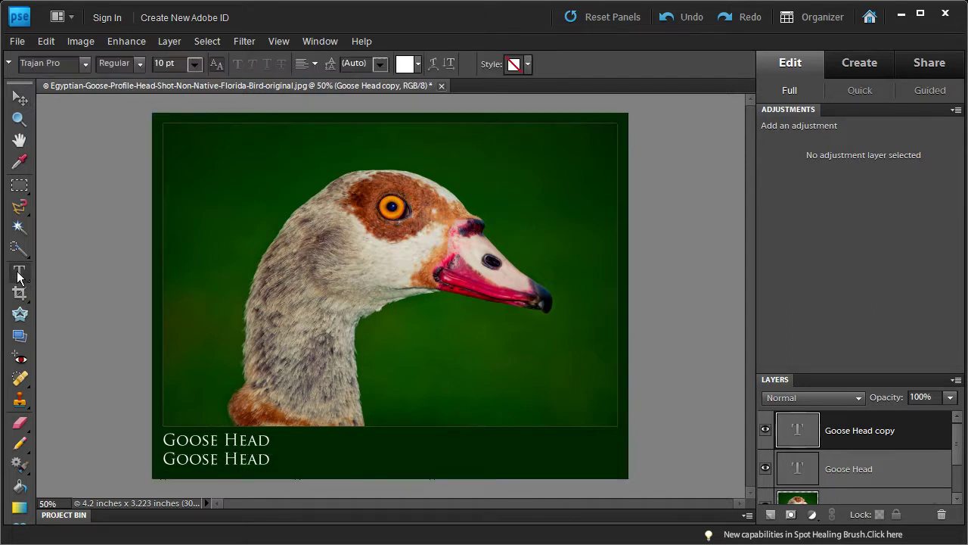
pyautogui.tripleClick(260, 462)
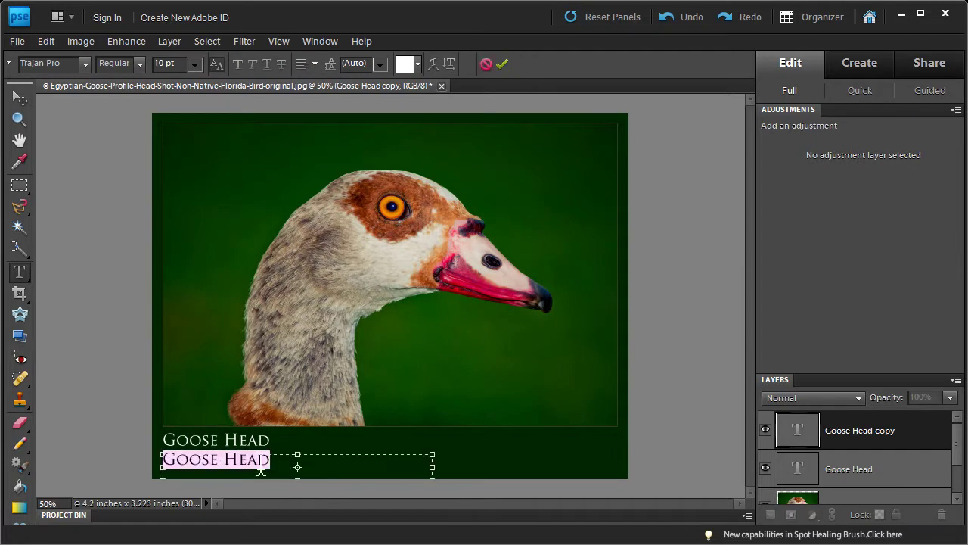
pyautogui.hotkey('ctrl', 'shift', ',')
pyautogui.hotkey('ctrl', 'shift', ',')
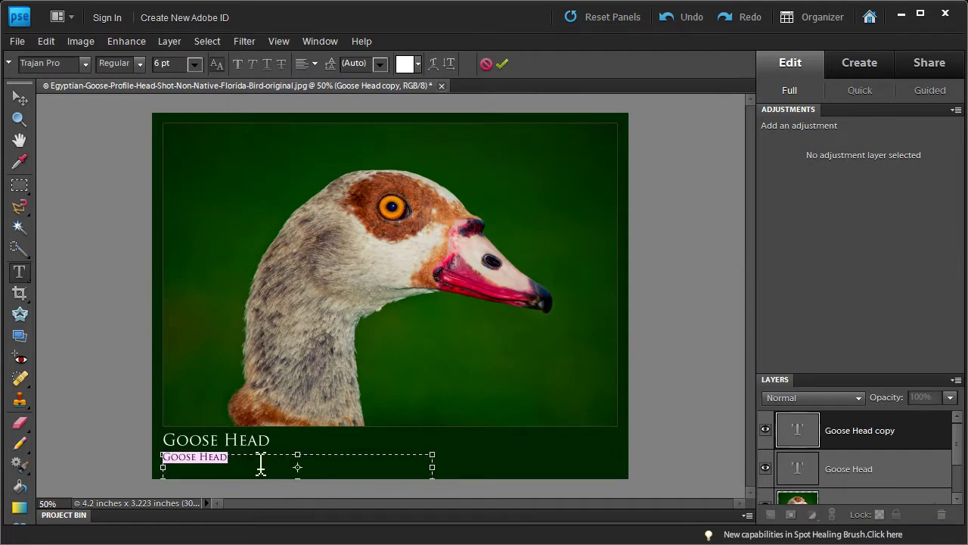
pyautogui.hotkey('ctrl', 'shift', '.')
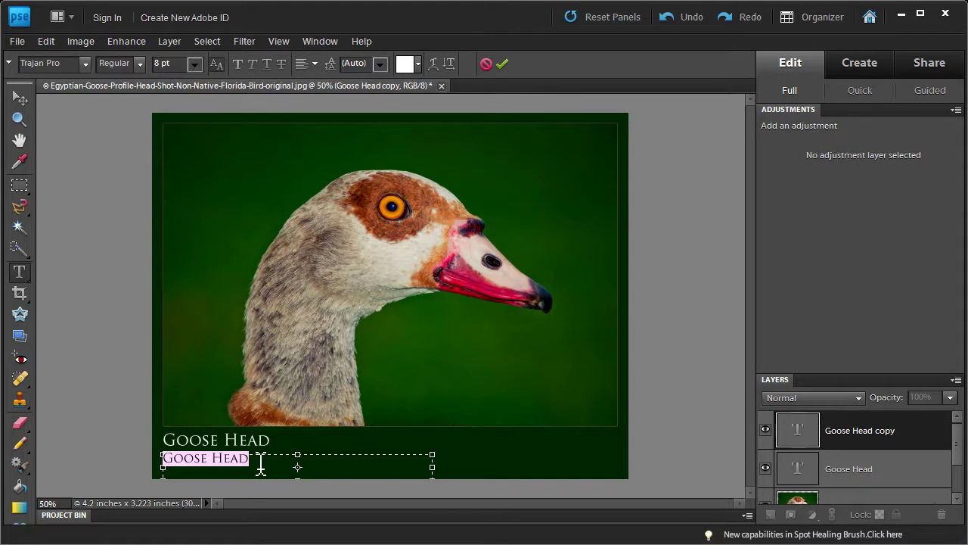
pyautogui.write('Subtitle')
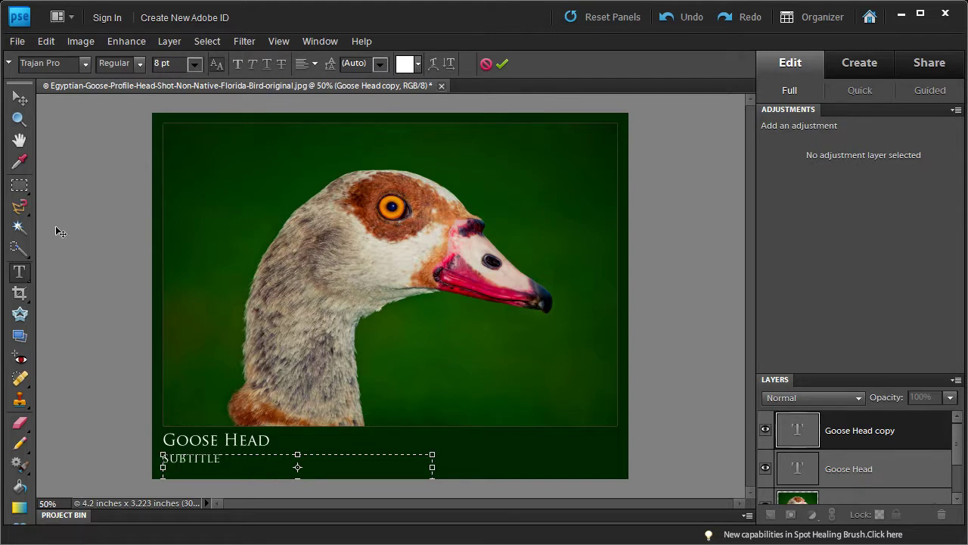
pyautogui.click(20, 99)
pyautogui.click(676, 443)
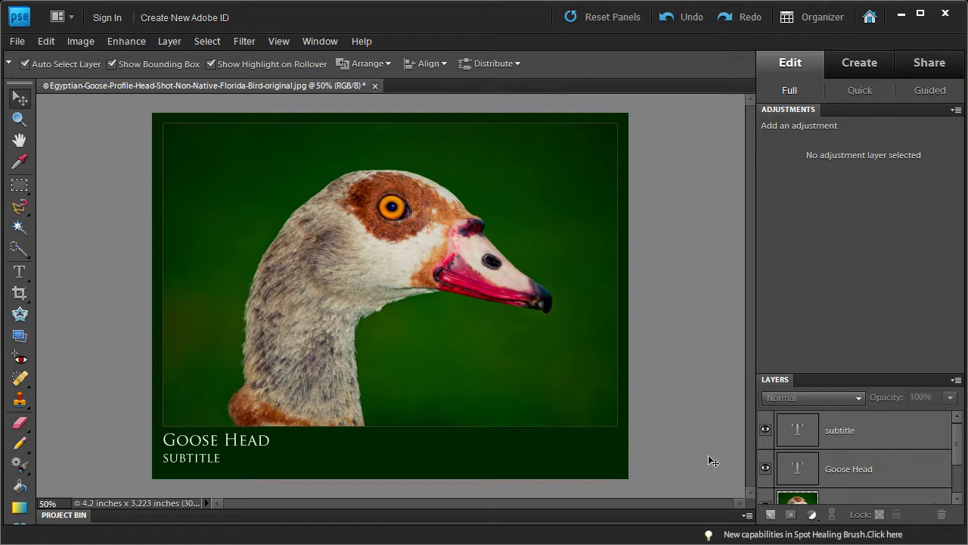
# - Place the logo file from the Template folder above the subtitle layer at 100% size and commit it
pyautogui.click(792, 435)
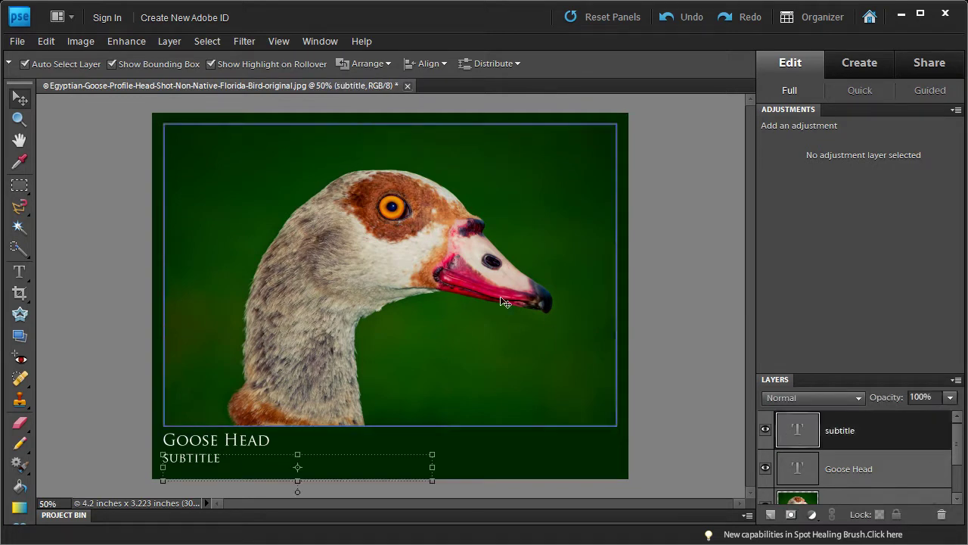
pyautogui.click(17, 41)
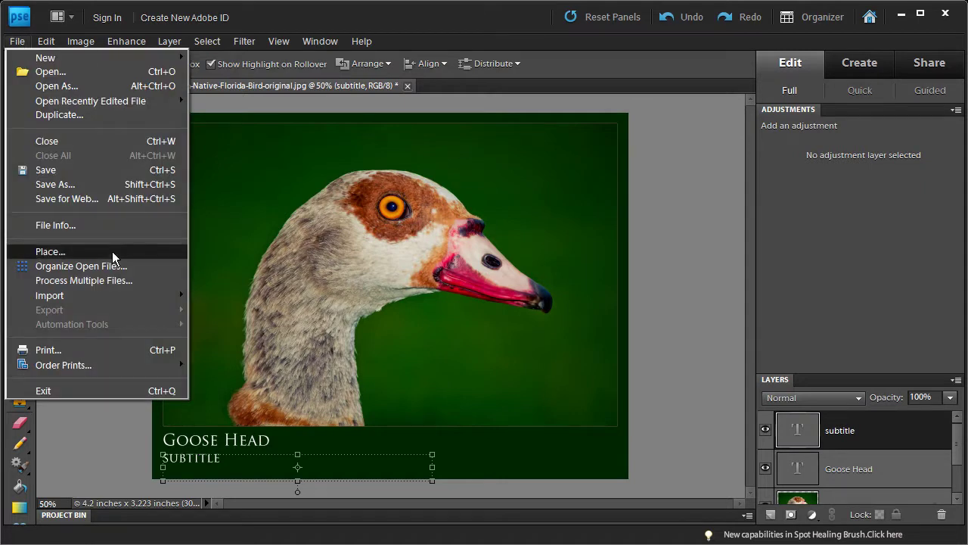
pyautogui.click(112, 251)
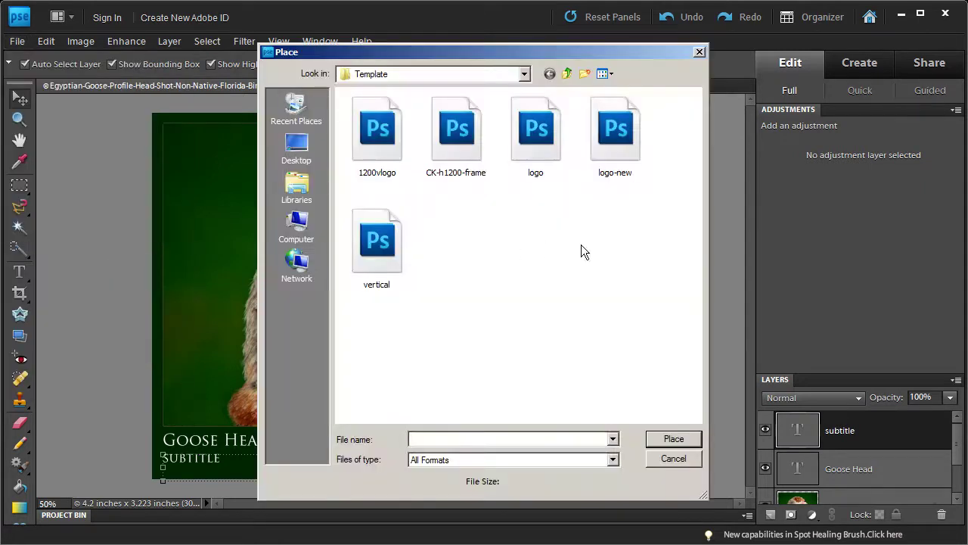
pyautogui.click(536, 124)
pyautogui.click(661, 439)
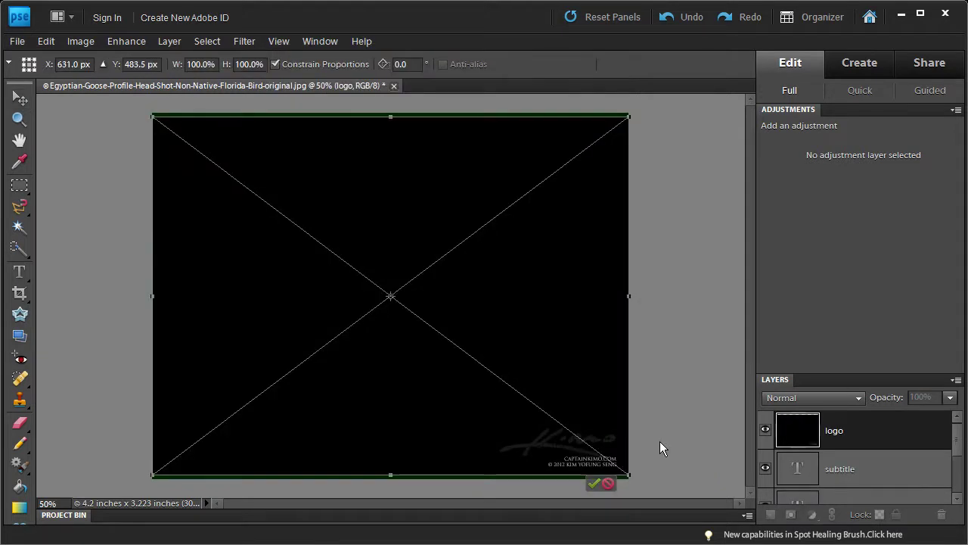
pyautogui.click(593, 483)
pyautogui.click(672, 389)
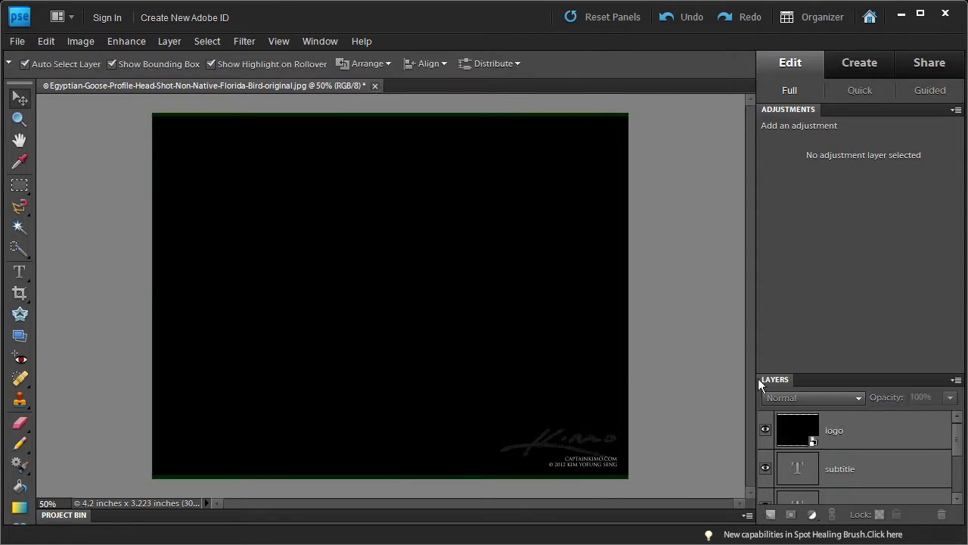
# - Set the logo layer's blending mode to Screen so its black background drops out, and deselect the layer
pyautogui.click(803, 431)
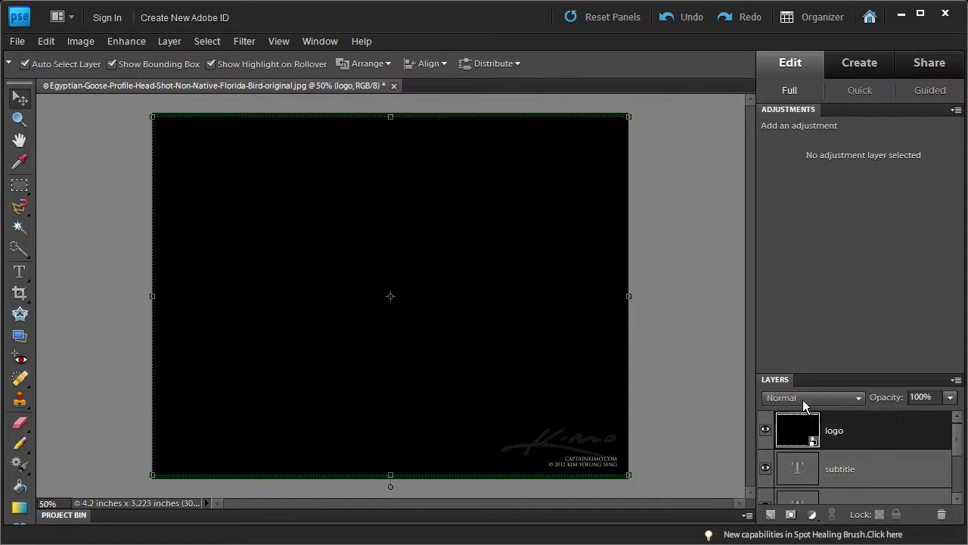
pyautogui.click(802, 398)
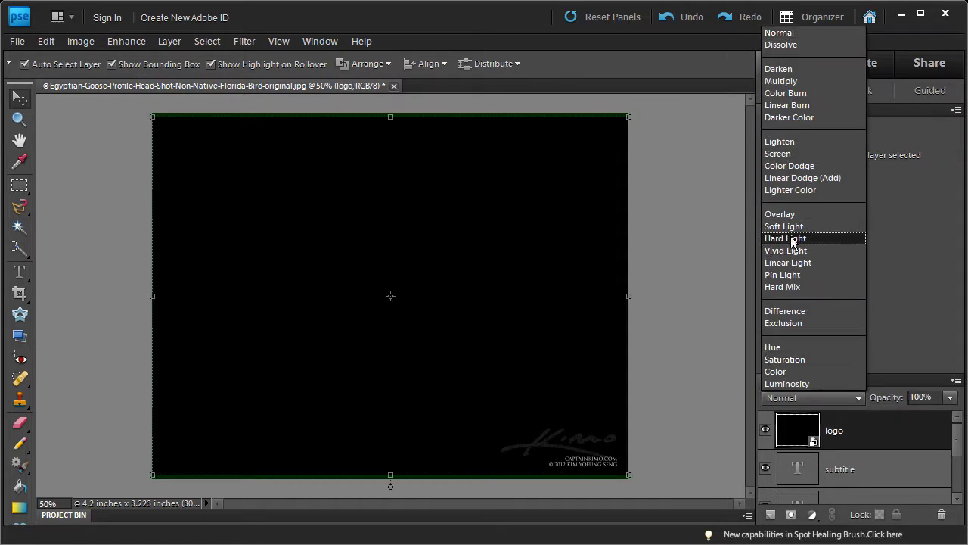
pyautogui.click(811, 154)
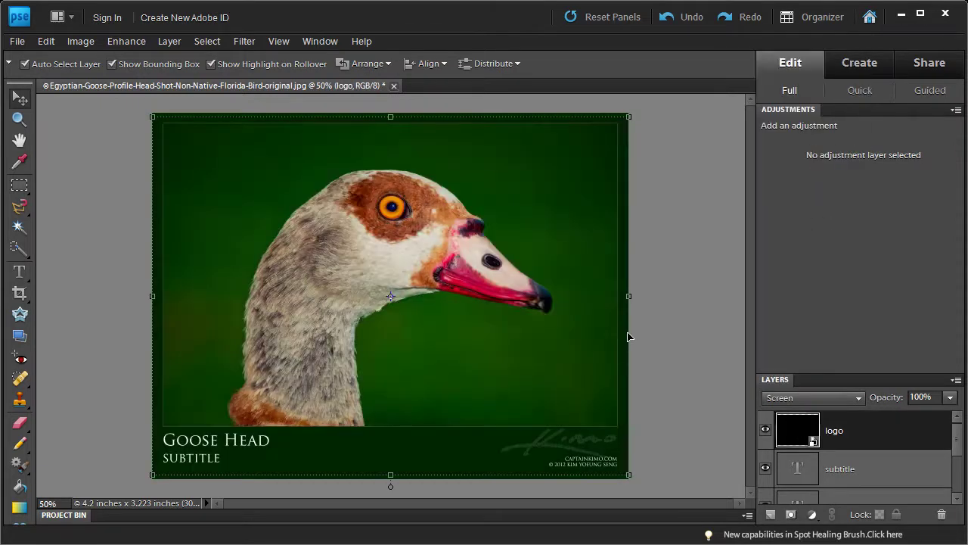
pyautogui.click(668, 433)
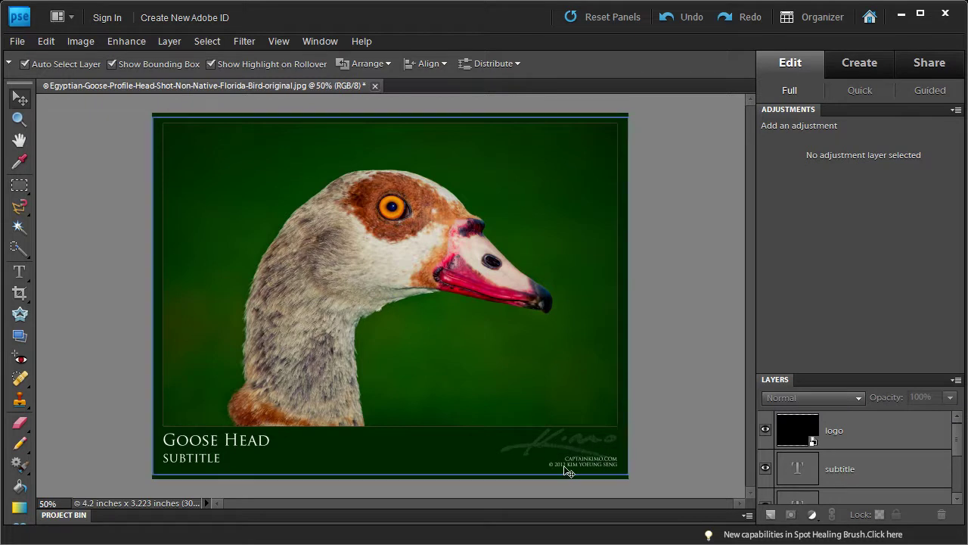
# - Add a new layer above the logo and draw a straight 1 px white horizontal Pencil line across the photo's full width
pyautogui.click(792, 430)
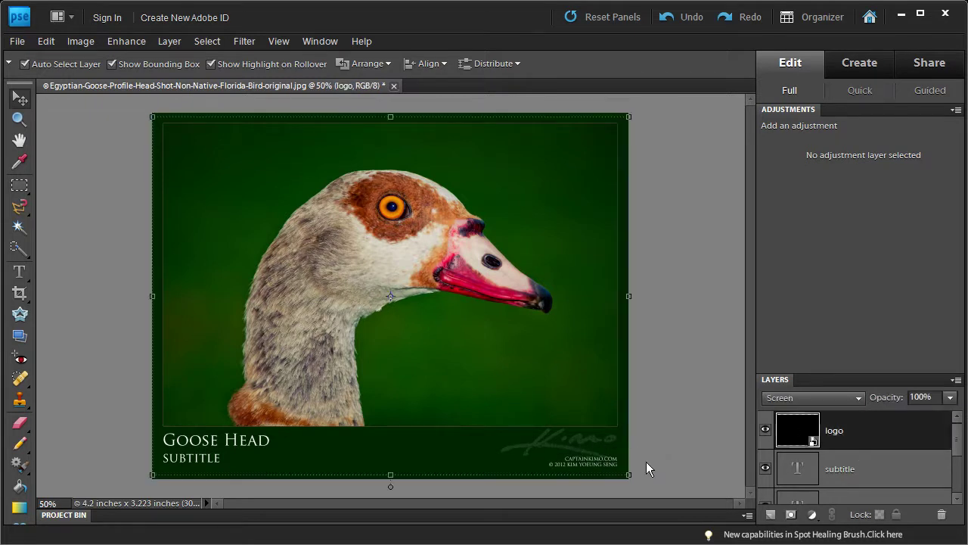
pyautogui.click(770, 516)
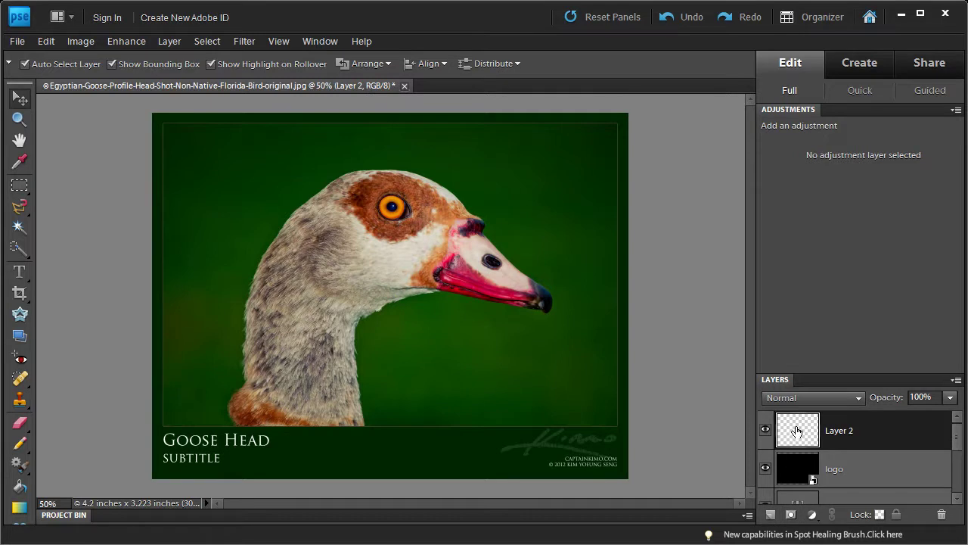
pyautogui.click(20, 446)
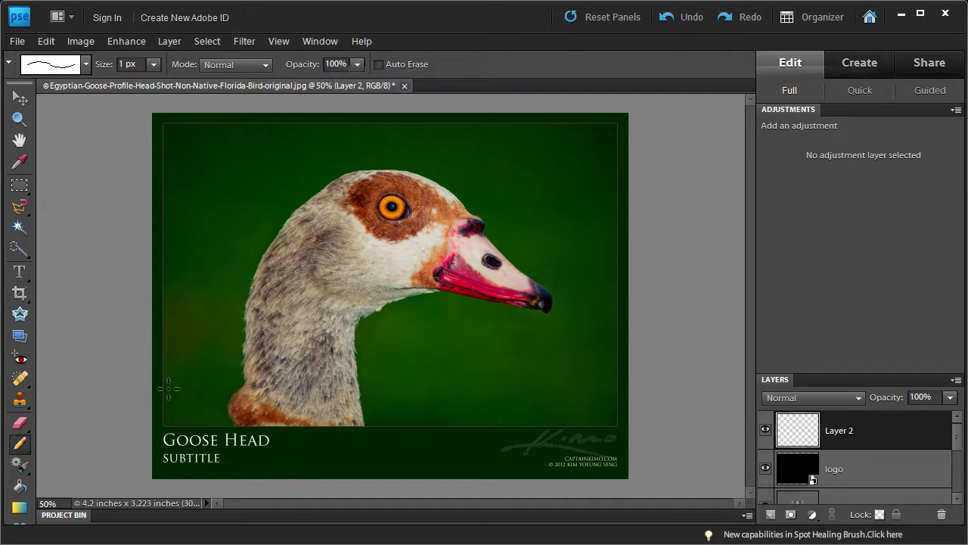
pyautogui.moveTo(168, 388)
pyautogui.mouseDown()
pyautogui.moveTo(419, 392)
pyautogui.moveTo(624, 424)
pyautogui.mouseUp()
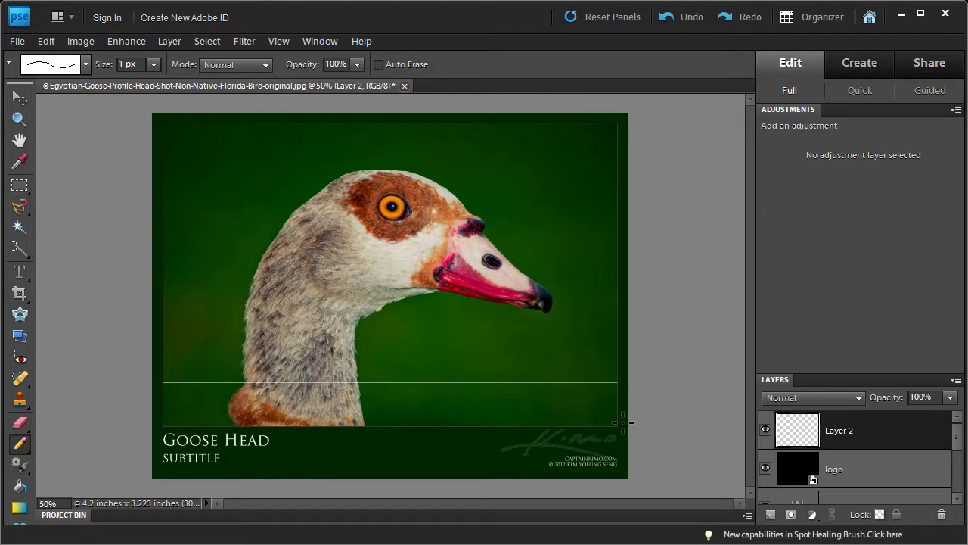
# - Move the white line down into the bottom border, between the "Goose Head" title and the subtitle, and deselect it
pyautogui.click(19, 98)
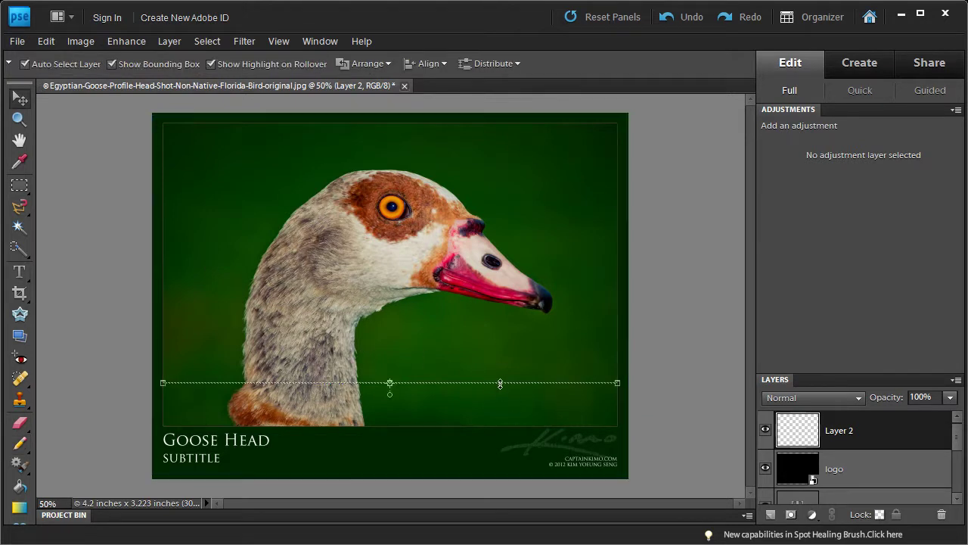
pyautogui.press('z')
pyautogui.moveTo(476, 358); pyautogui.dragTo(633, 448)
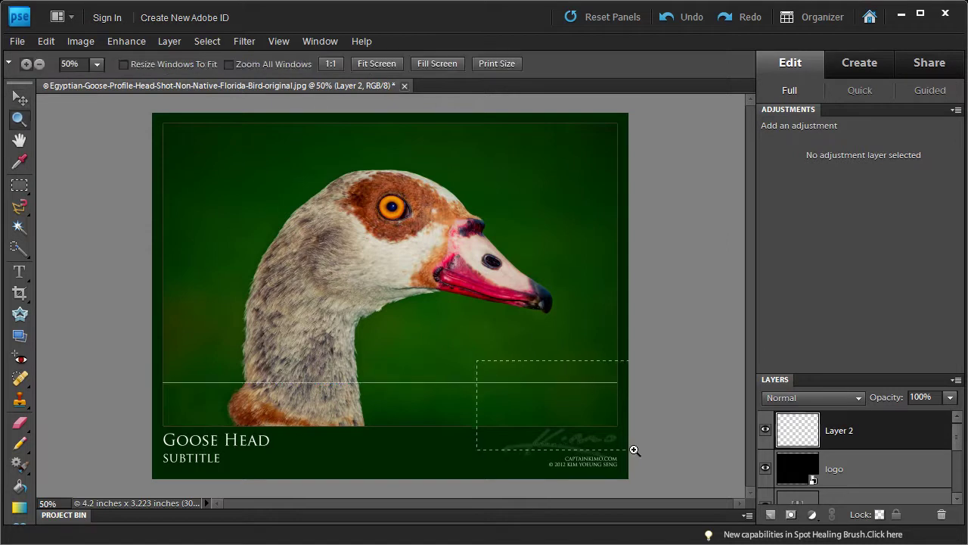
pyautogui.click(19, 98)
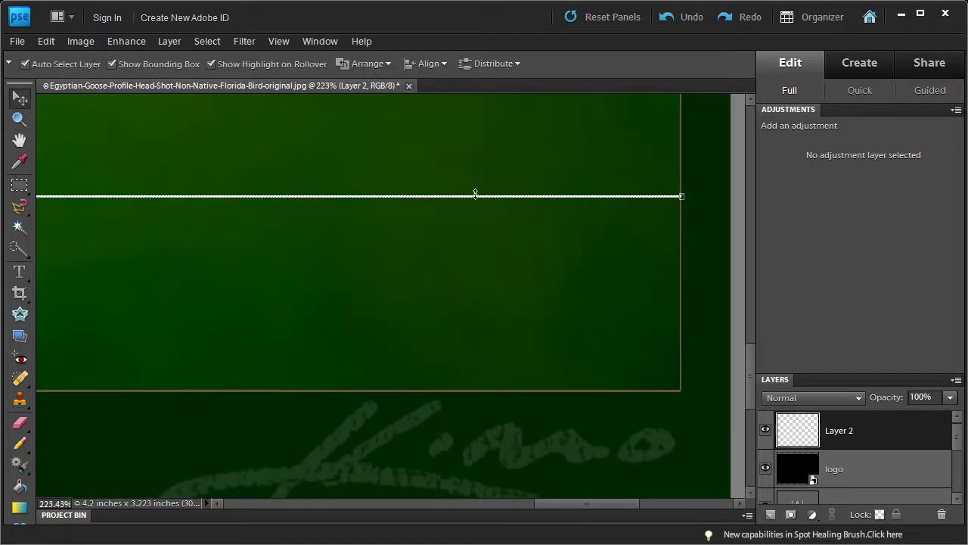
pyautogui.moveTo(476, 200); pyautogui.dragTo(492, 239)
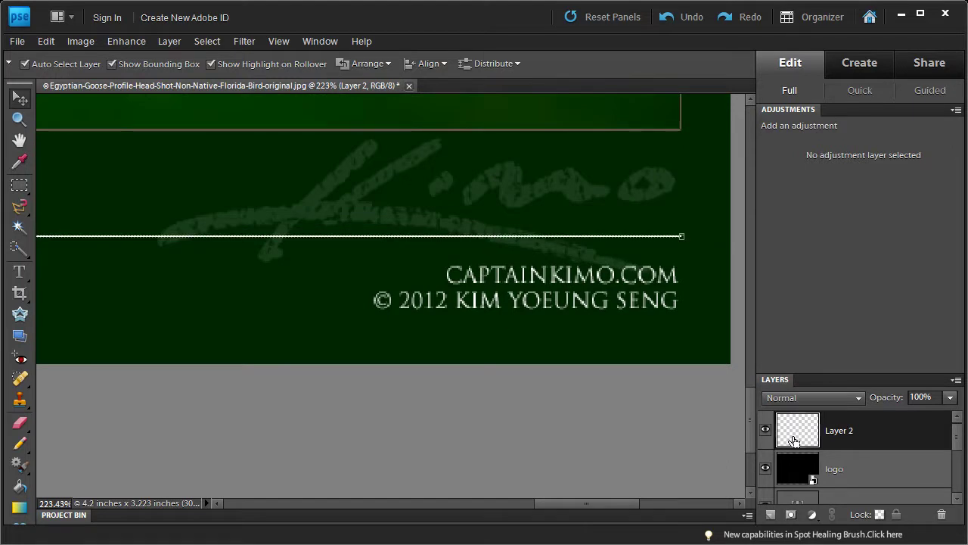
pyautogui.hotkey('ctrl', '0')
pyautogui.click(670, 458)
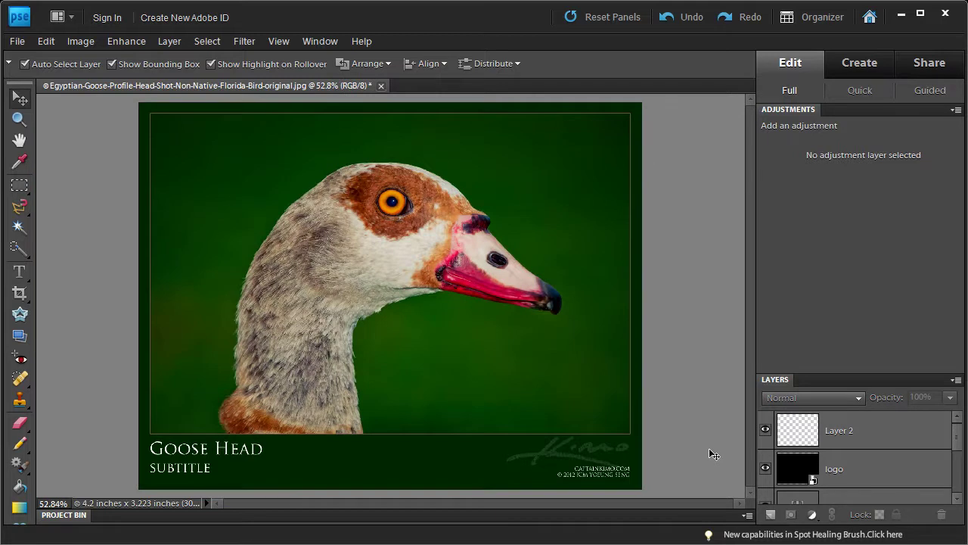
pyautogui.hotkey('ctrl', '-')
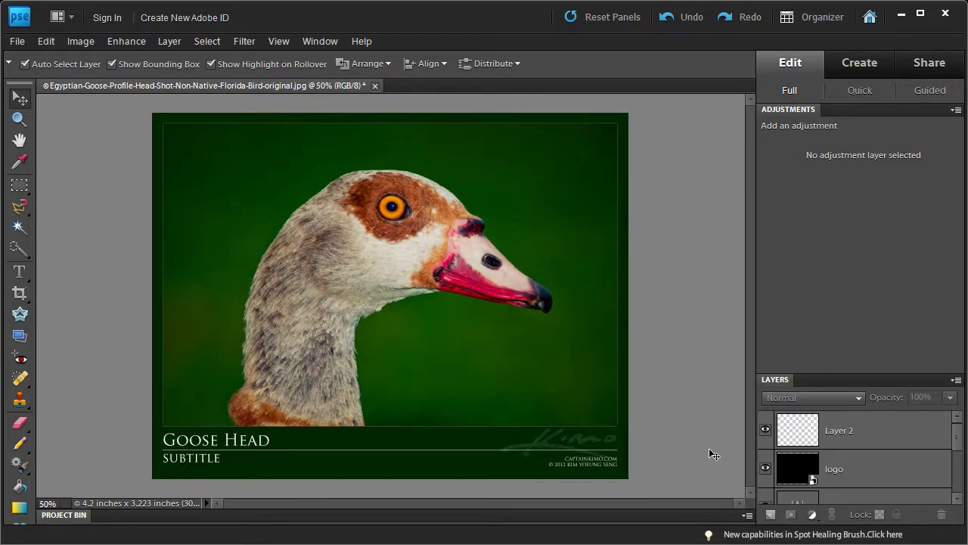